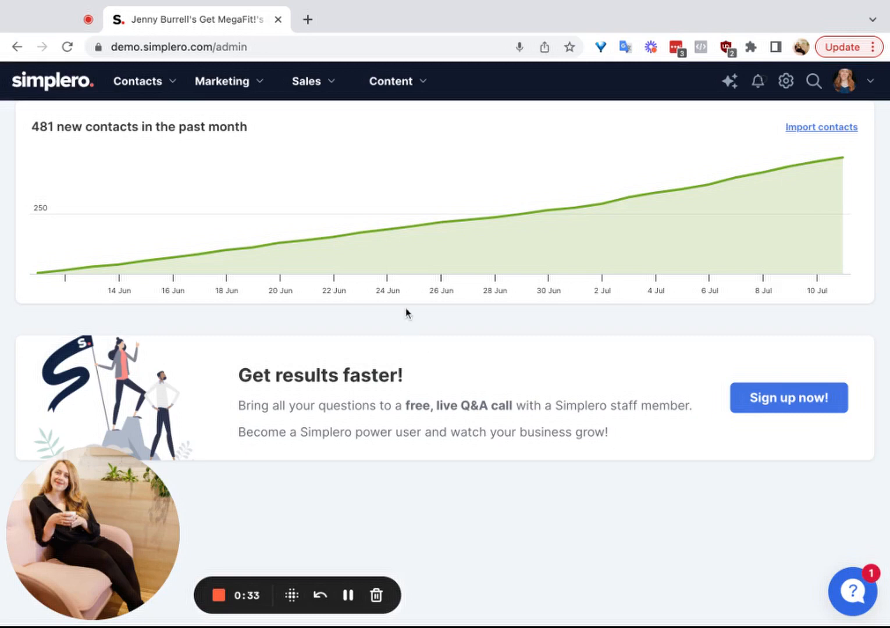
Step: Go to the Triggers page of the marketing area and start adding a new trigger
left_click(243, 88)
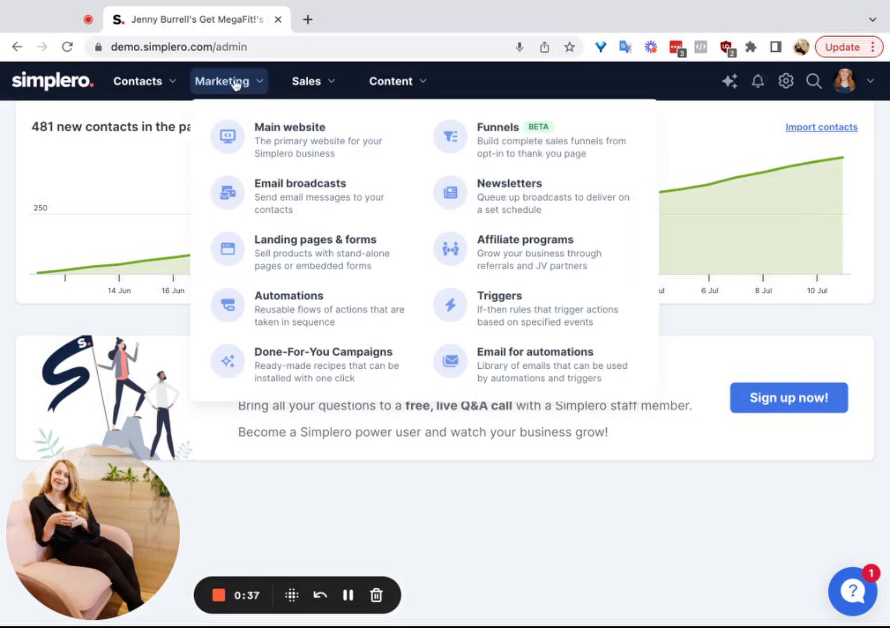
left_click(529, 318)
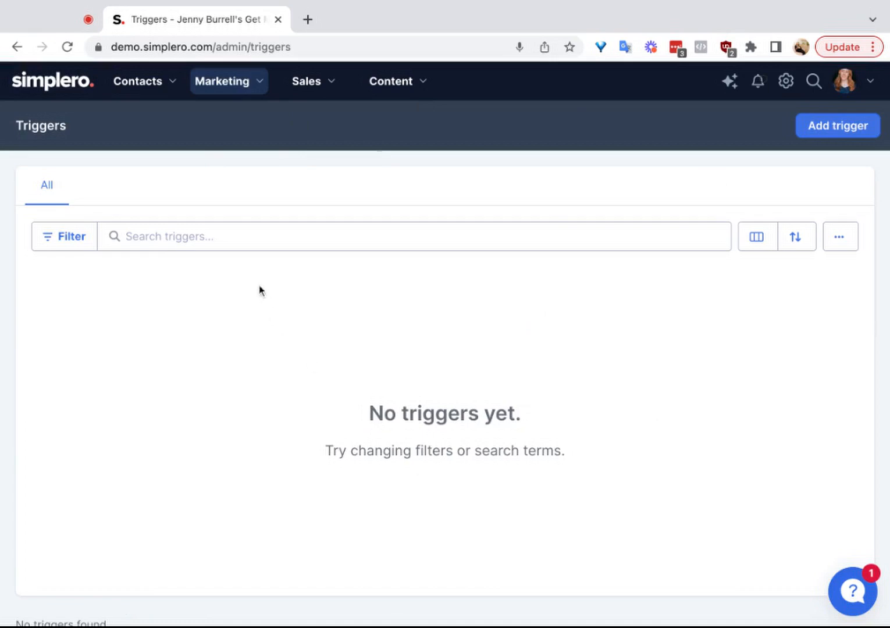
left_click(839, 133)
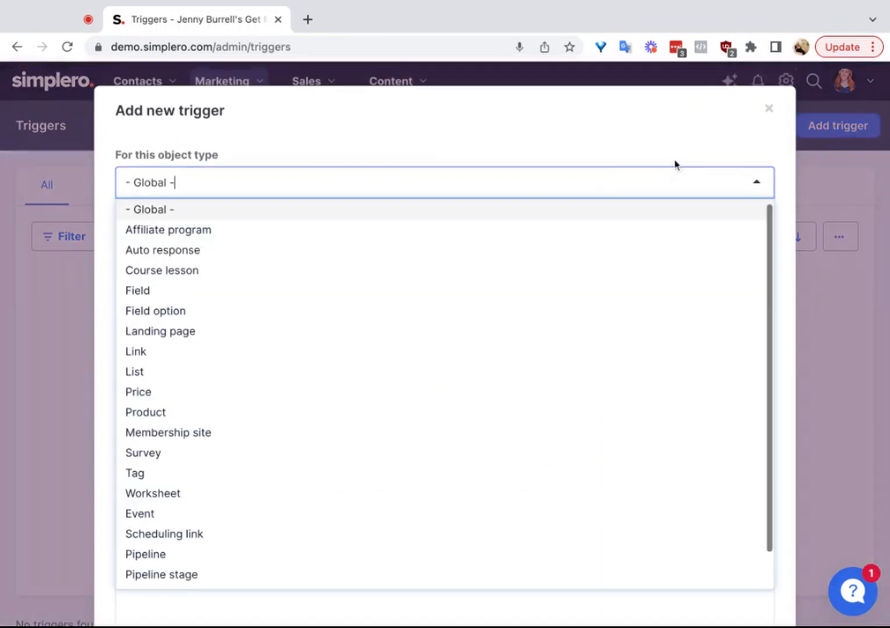
Step: Look through the full list of object types available for the new trigger
left_click(260, 149)
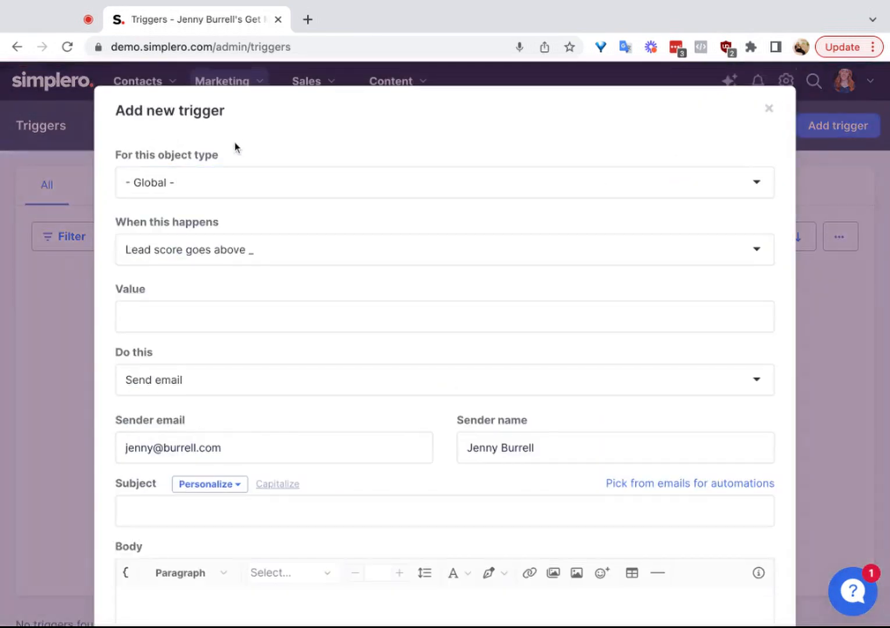
scroll(220, 342, "down", 1)
scroll(220, 342, "up", 1)
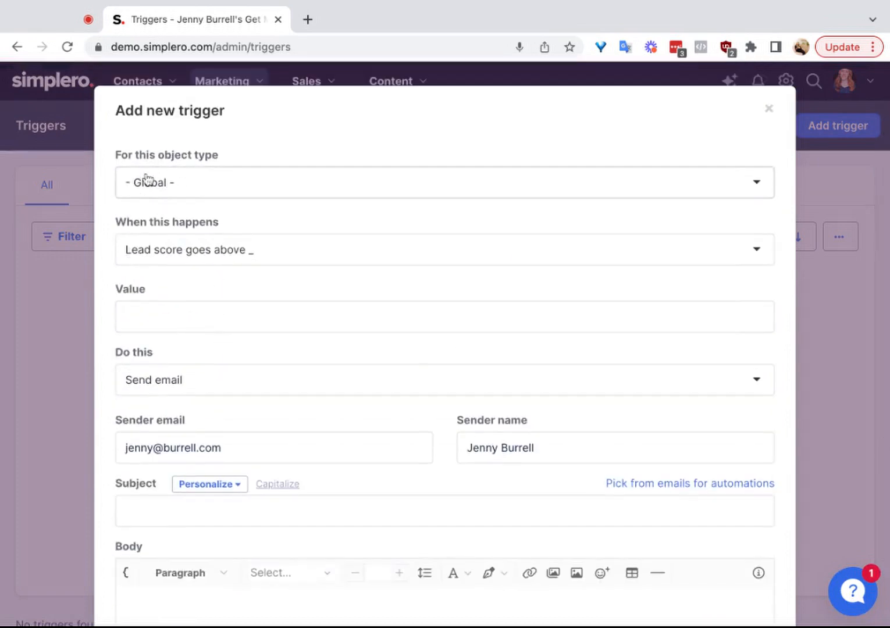
left_click(205, 191)
scroll(213, 262, "down", 1)
scroll(212, 263, "up", 1)
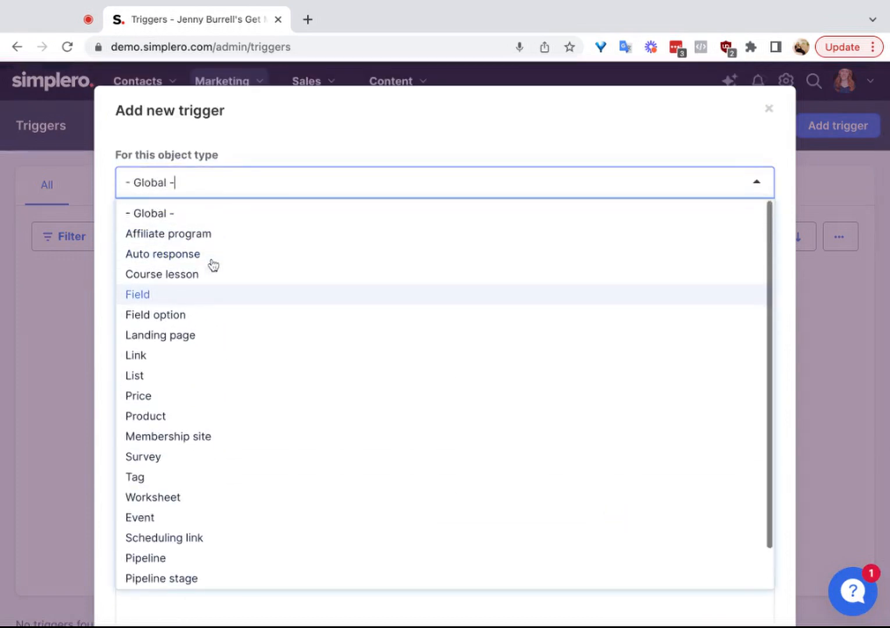
scroll(214, 265, "down", 1)
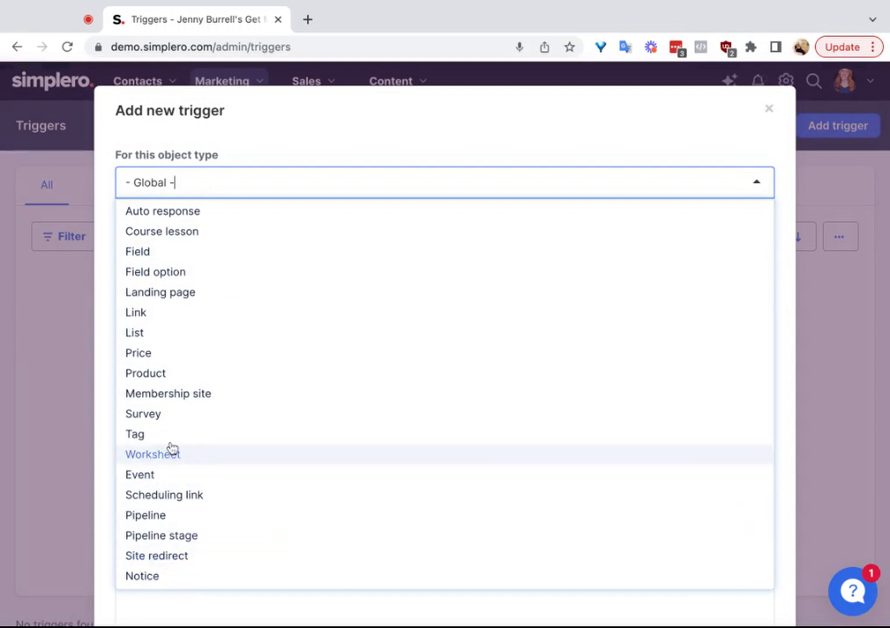
scroll(175, 401, "up", 1)
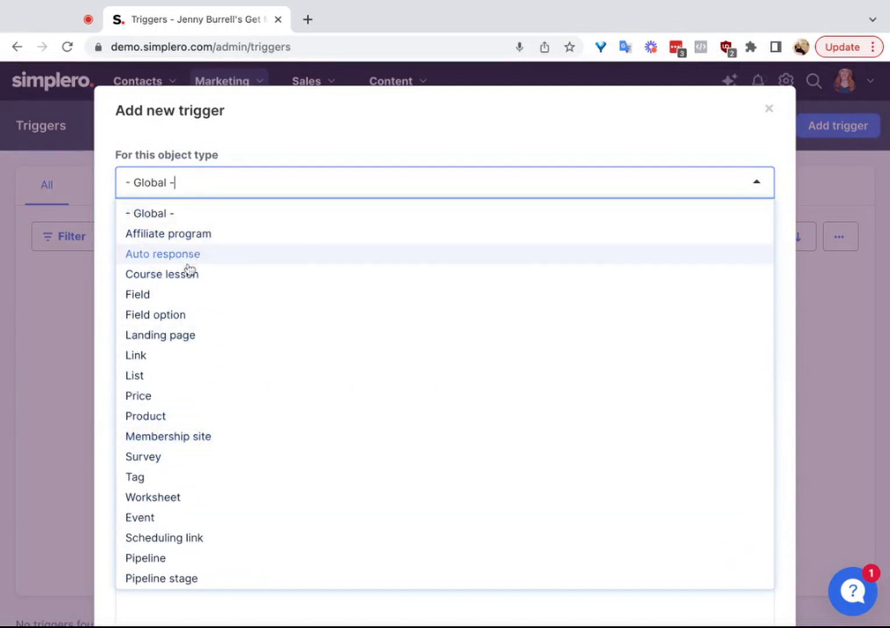
Step: Examine which events the new trigger offers for the Affiliate program and Auto response object types
left_click(206, 237)
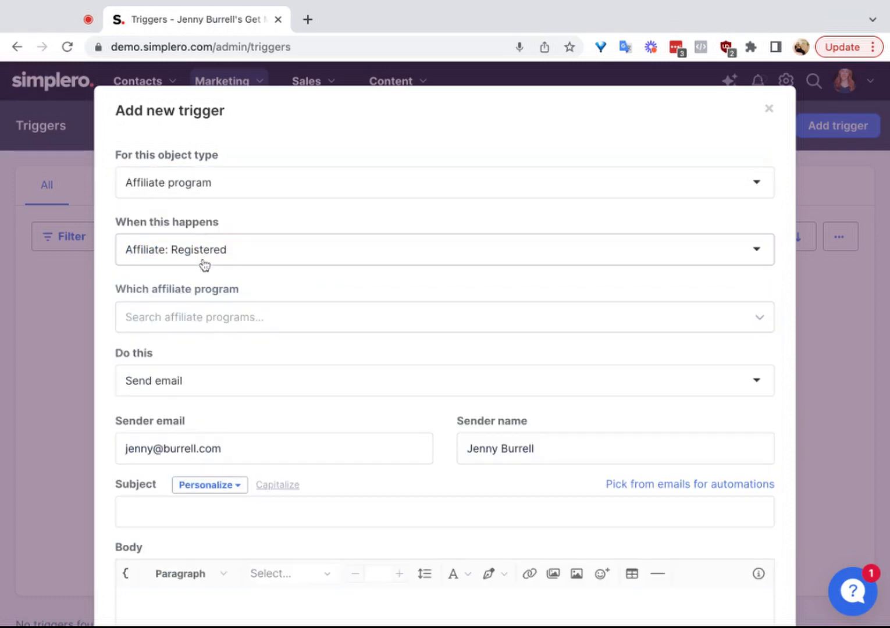
left_click(202, 260)
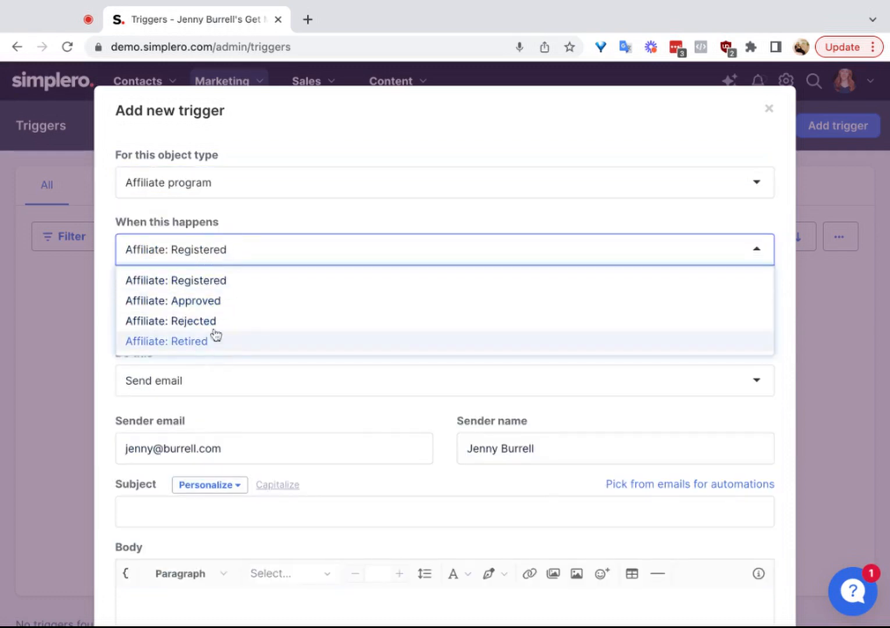
left_click(203, 180)
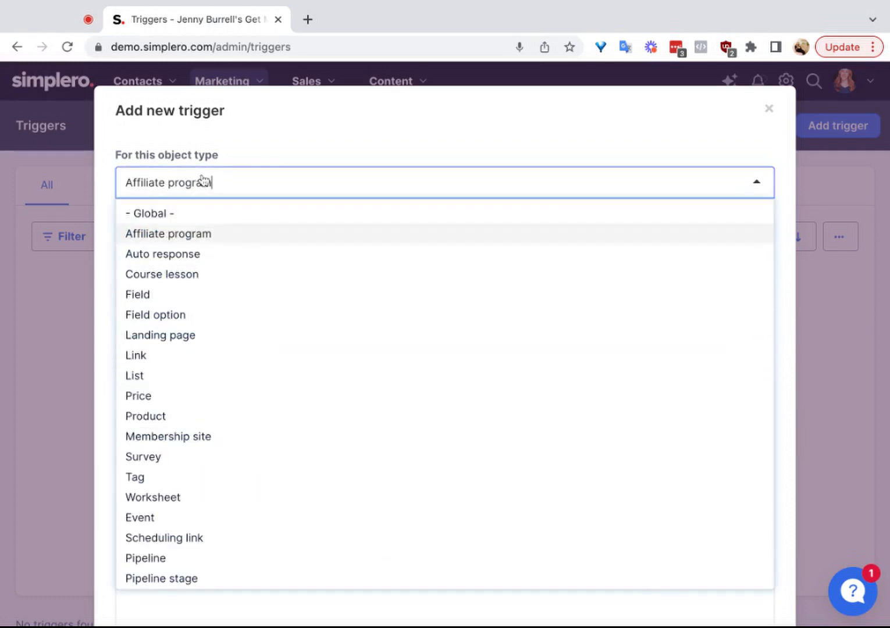
left_click(176, 254)
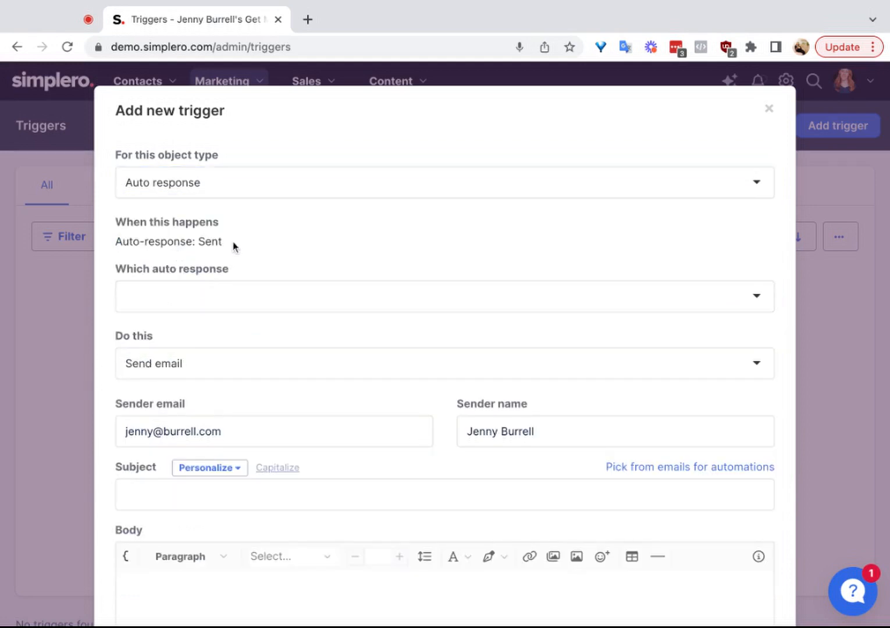
Step: Set the object type to Course lesson and view the events that can fire the trigger
left_click(172, 182)
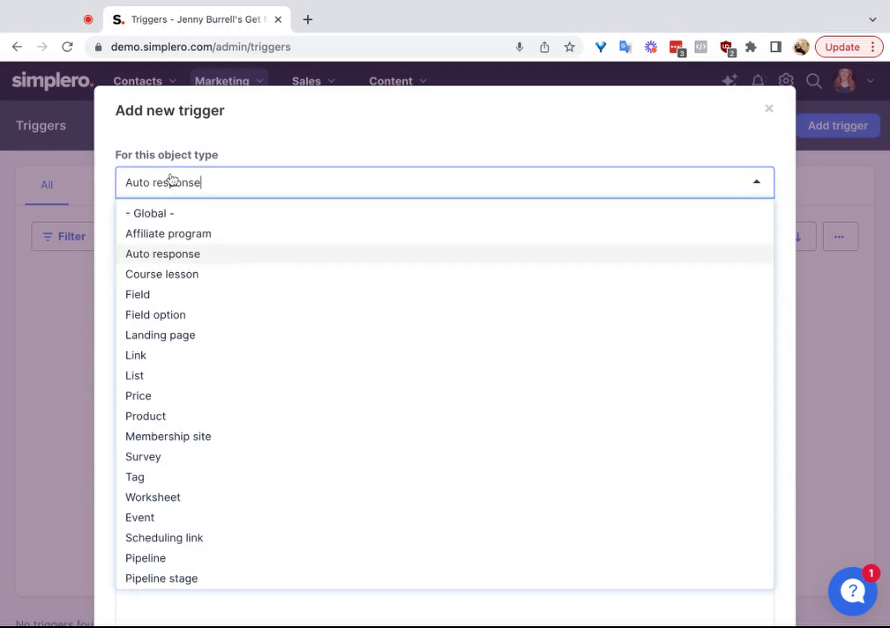
left_click(197, 282)
left_click(225, 258)
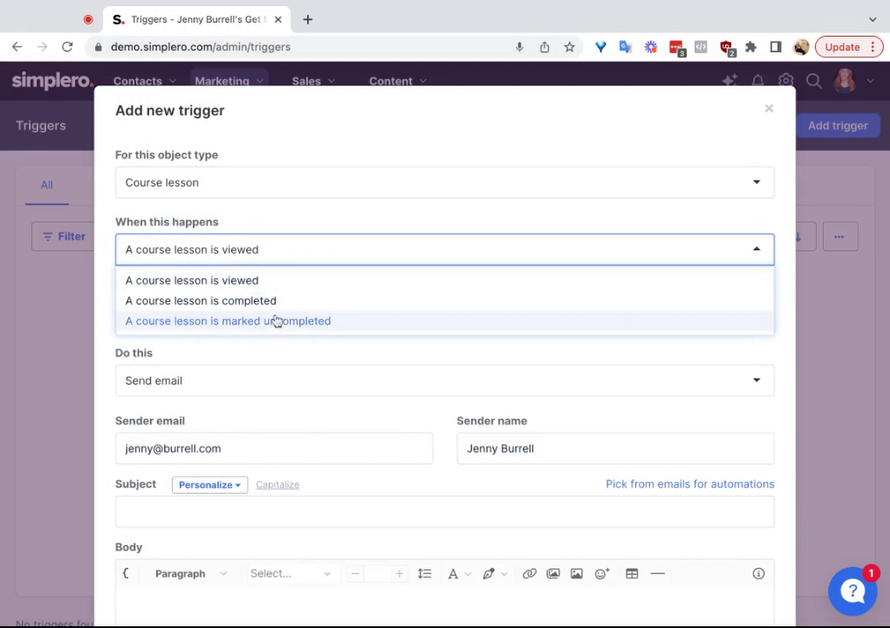
Step: Set the object type to Field and examine which contact fields the trigger can watch
left_click(222, 182)
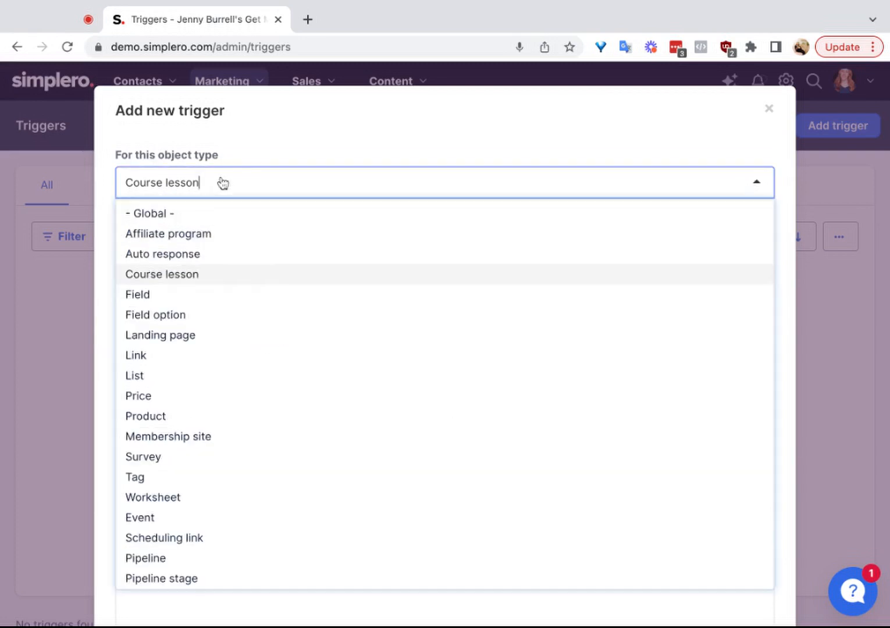
left_click(151, 302)
left_click(185, 291)
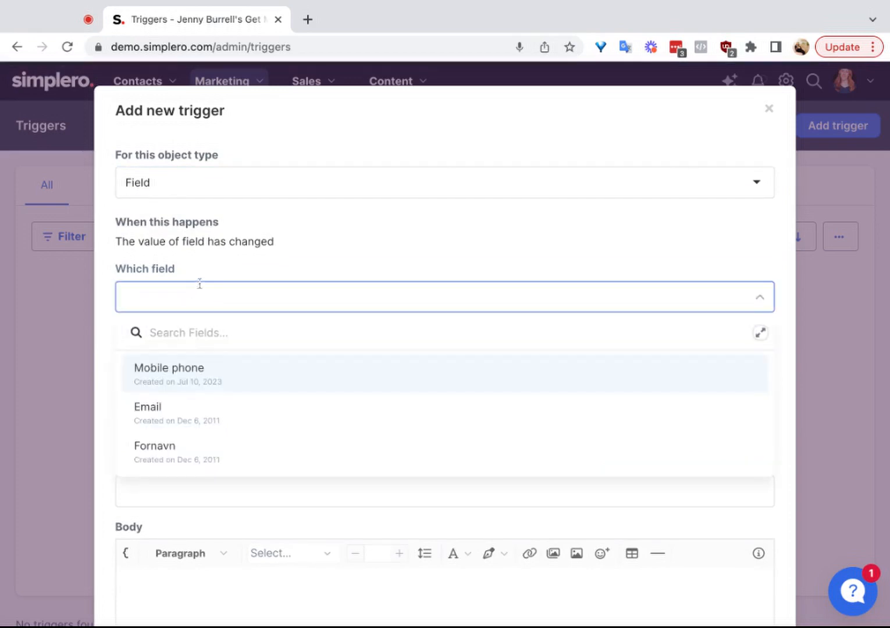
left_click(229, 256)
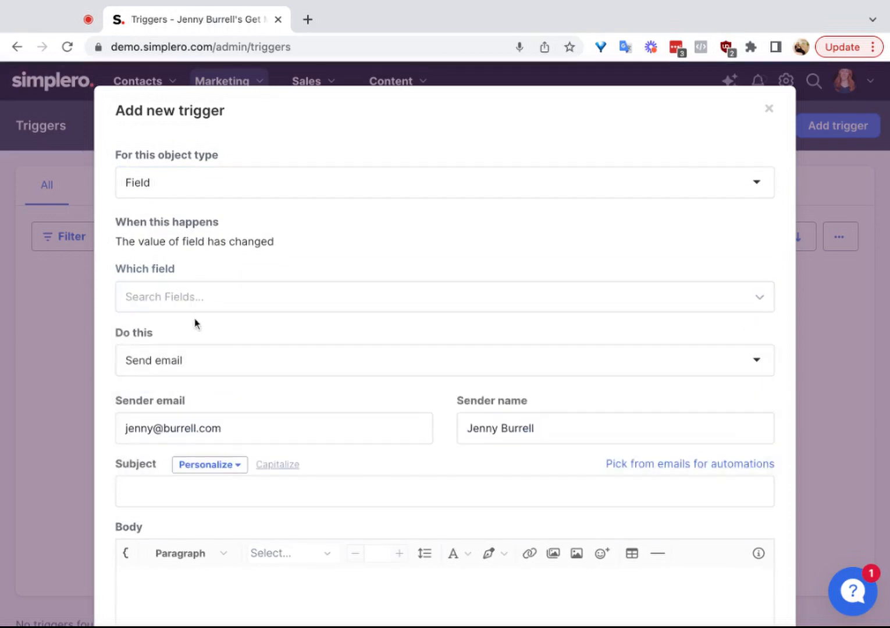
left_click(173, 290)
scroll(195, 413, "down", 3)
scroll(194, 412, "up", 3)
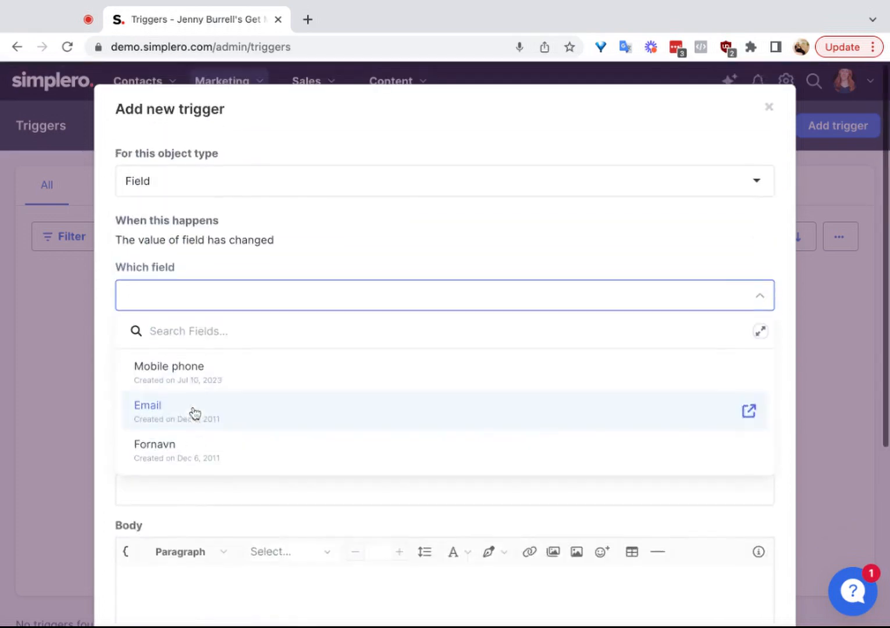
Step: Switch the trigger's object type to Field option to view its settings
left_click(175, 185)
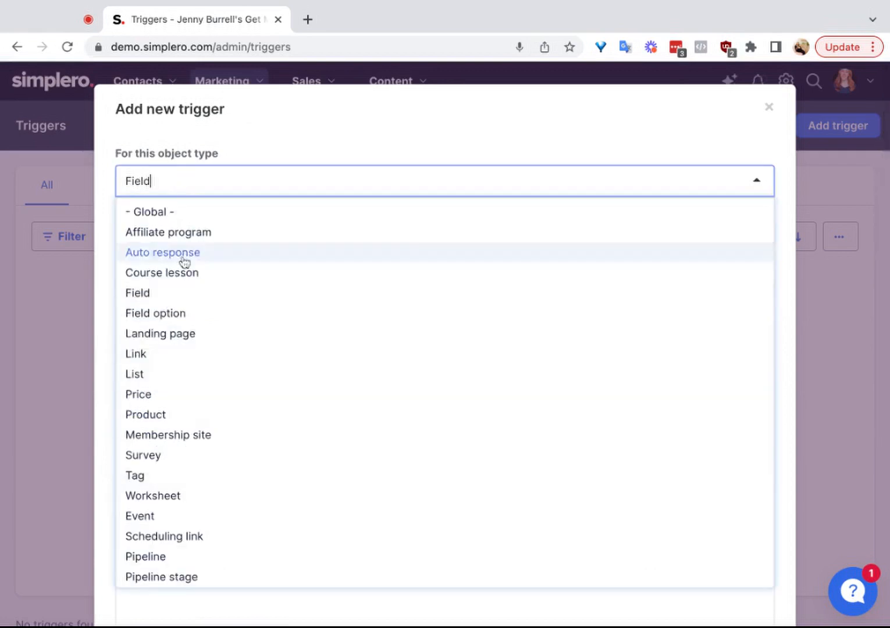
left_click(173, 317)
left_click(193, 180)
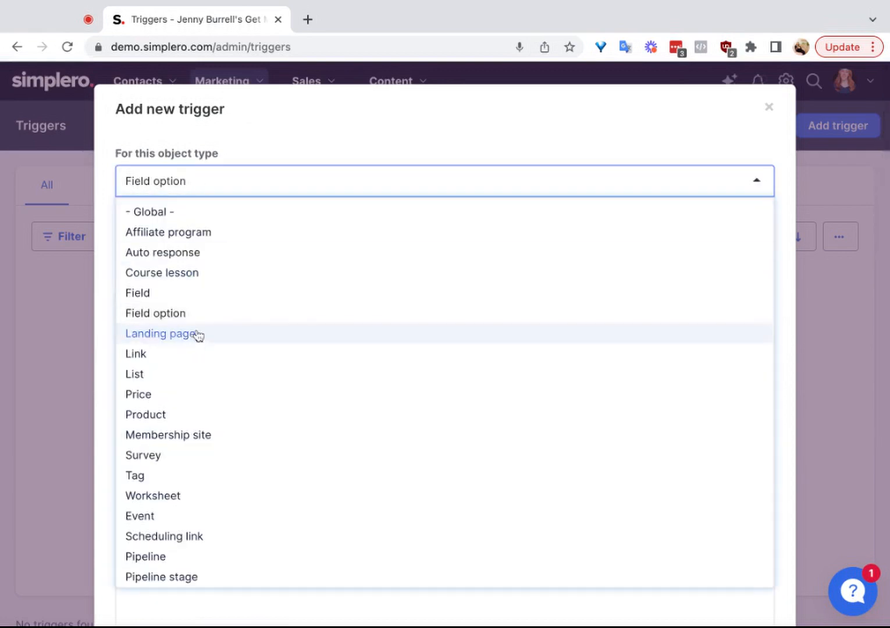
left_click(197, 314)
Step: Set the object type to Landing page and view its available trigger events
left_click(181, 183)
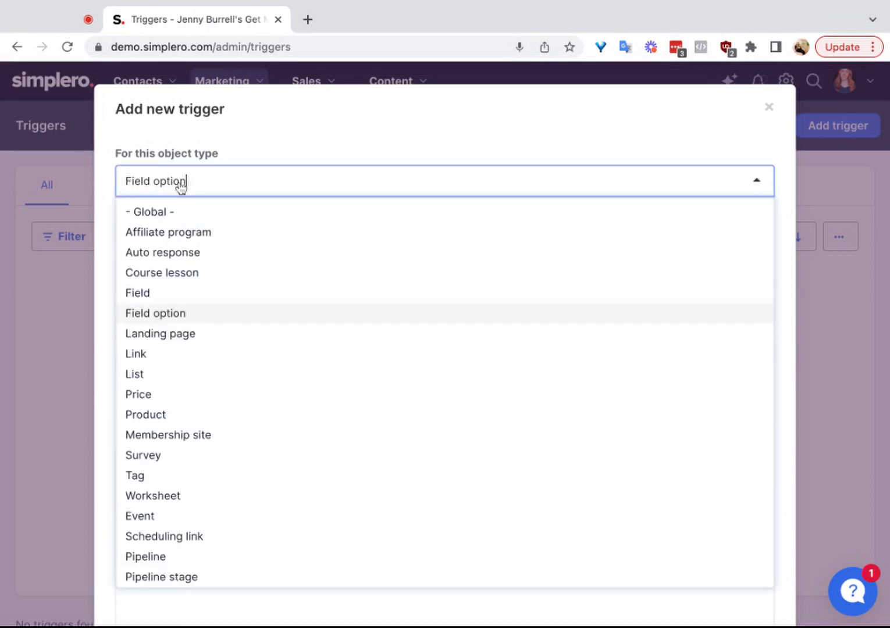
left_click(175, 336)
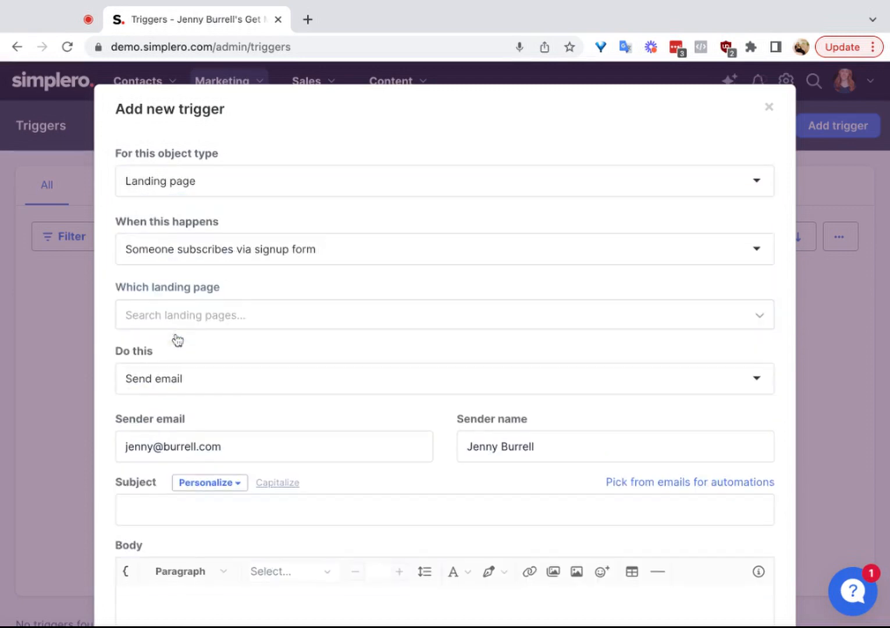
left_click(227, 252)
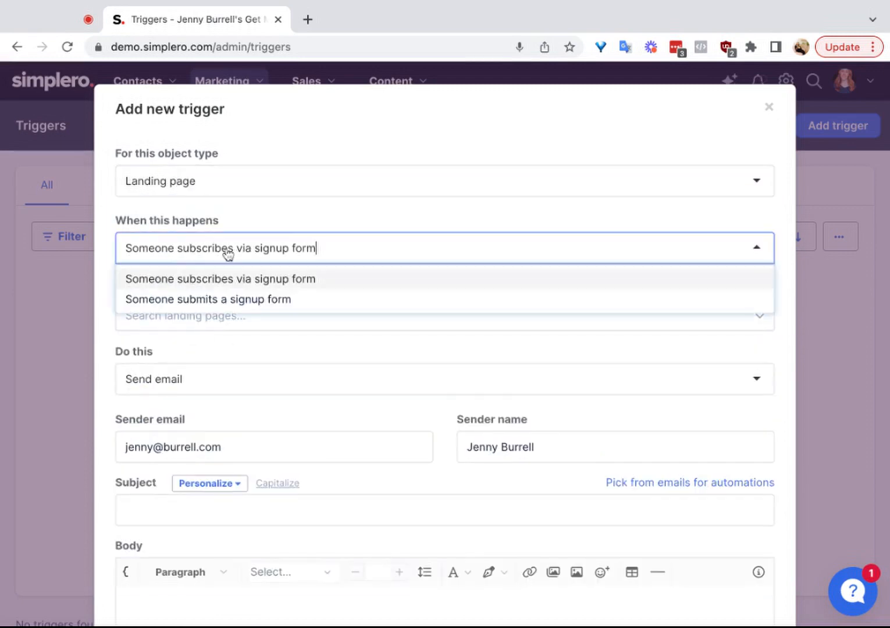
Step: Set the object type to Link and view the events available for links
left_click(182, 181)
left_click(168, 360)
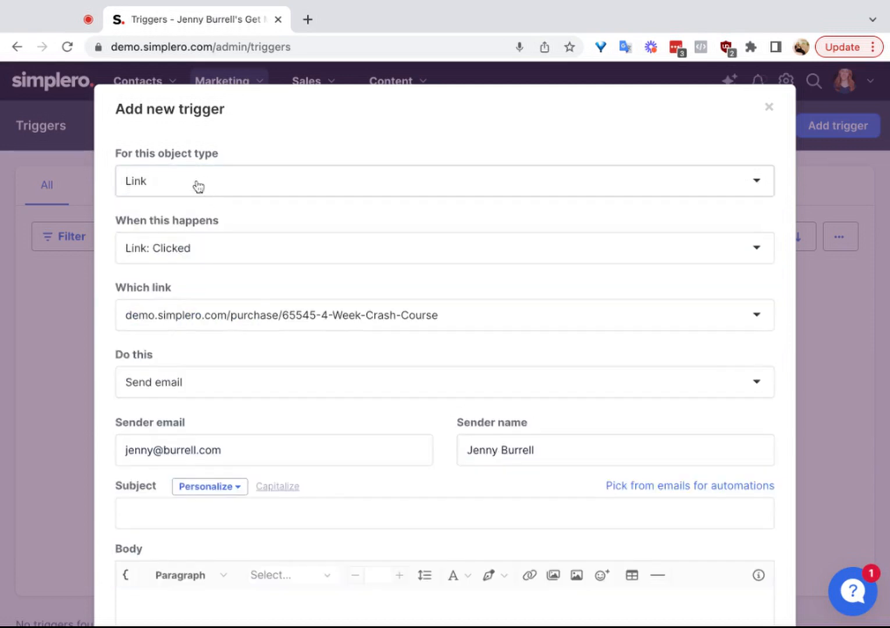
left_click(179, 183)
left_click(238, 159)
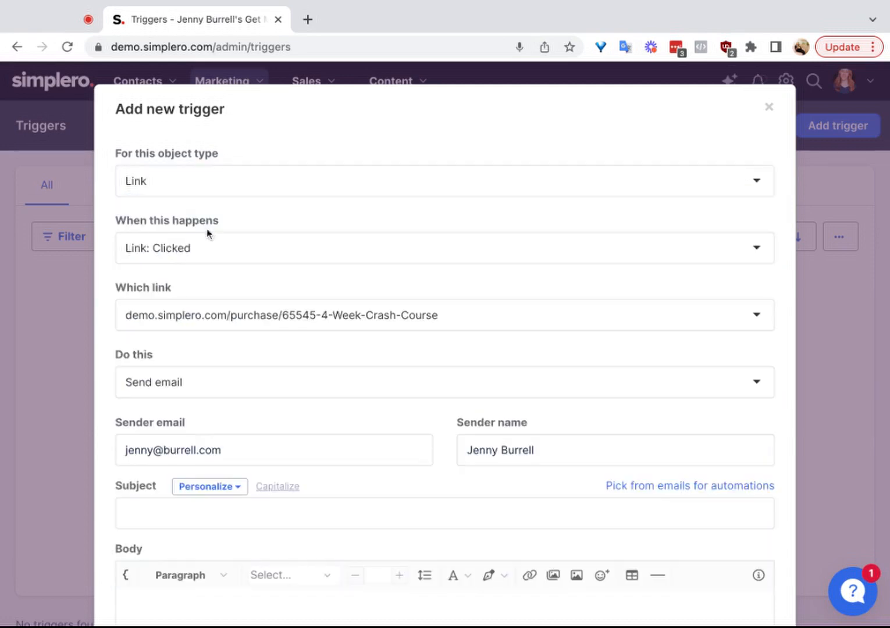
left_click(185, 250)
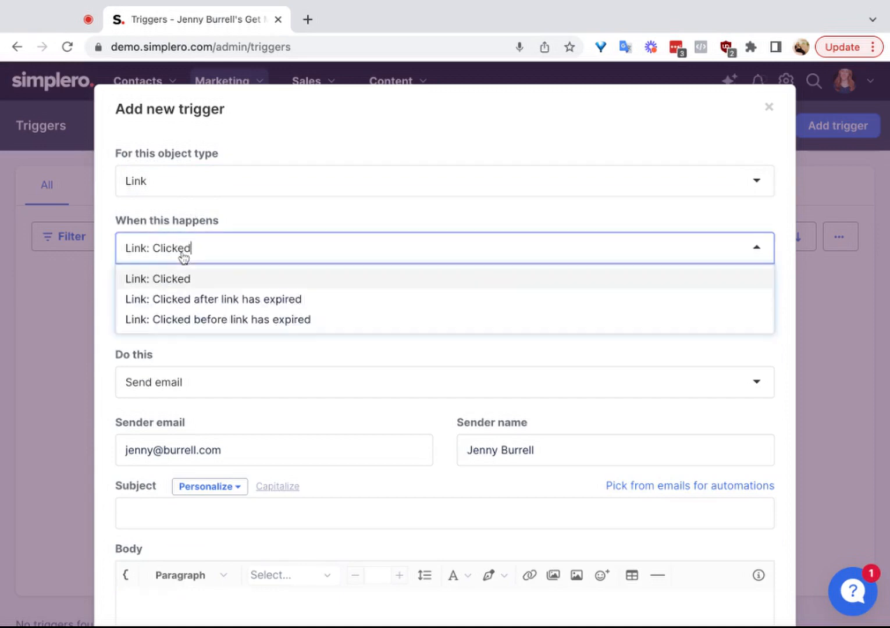
Step: Examine the trigger events for the Membership site object type and the one for Survey
left_click(195, 187)
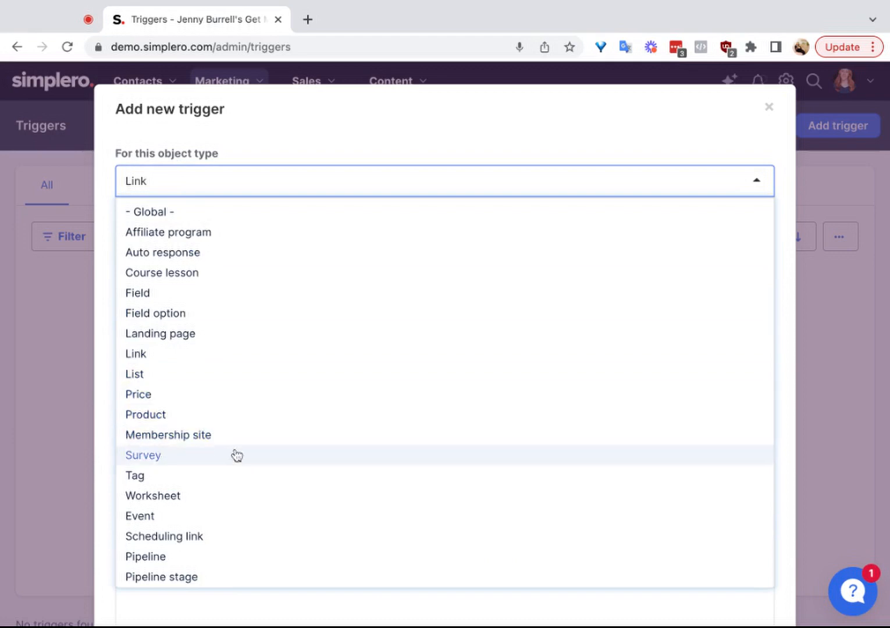
left_click(222, 437)
left_click(227, 250)
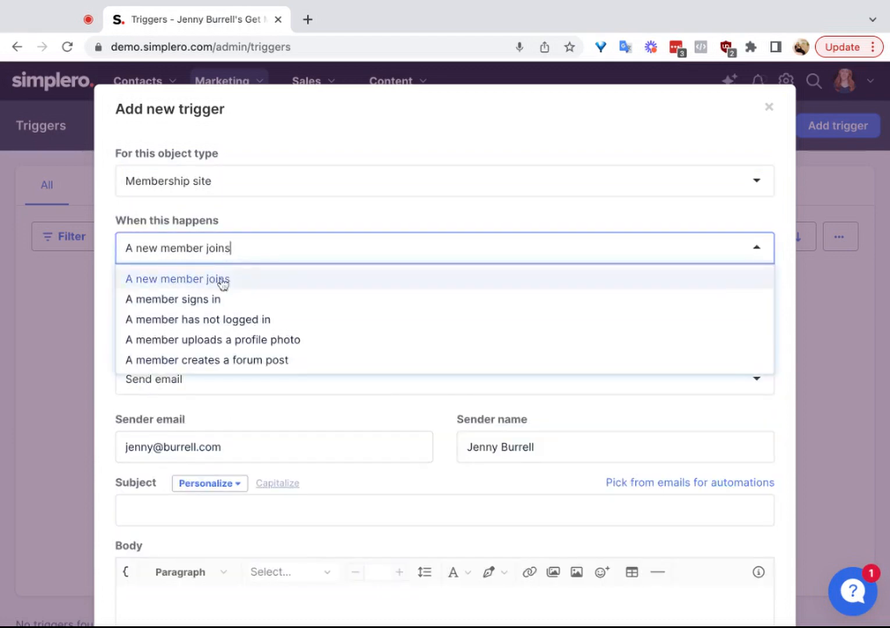
left_click(224, 172)
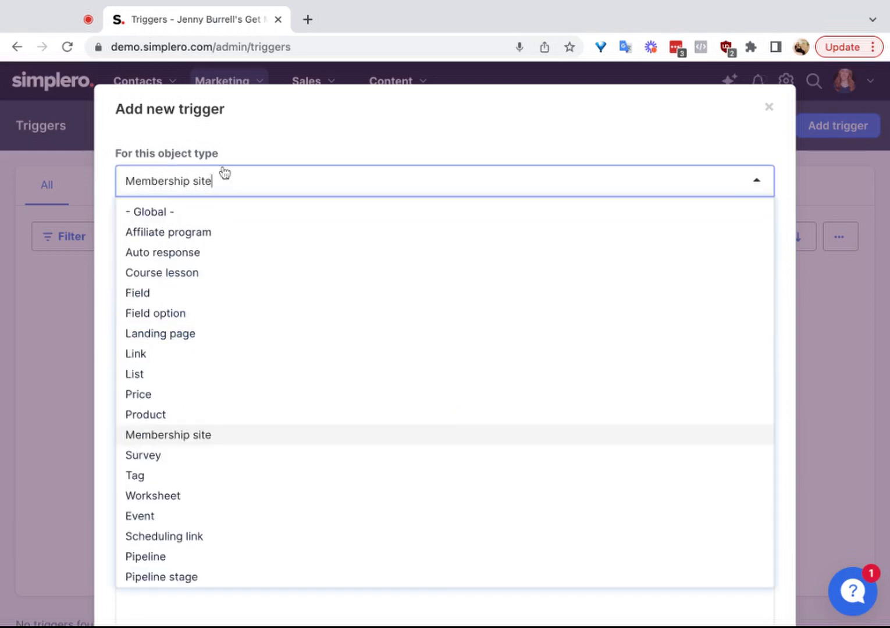
left_click(179, 454)
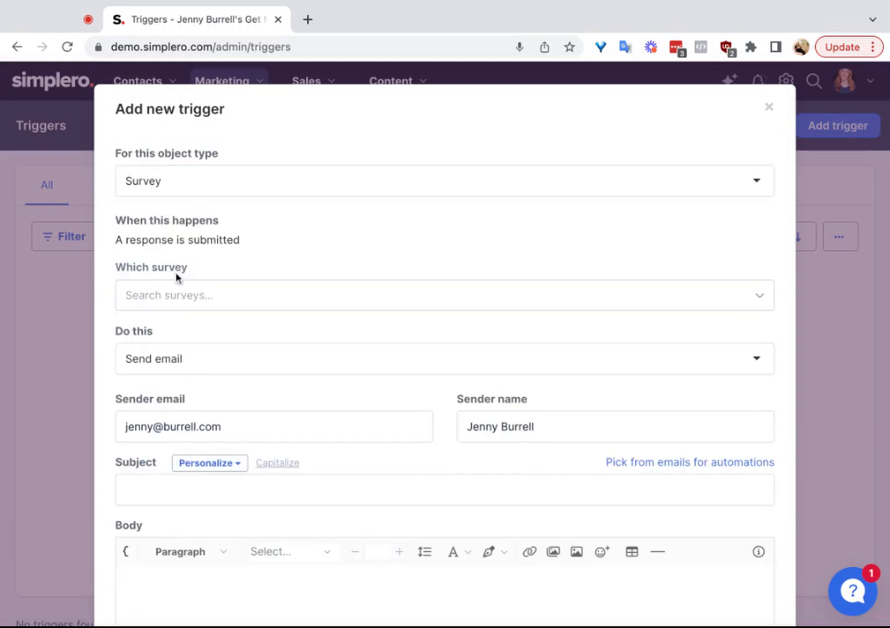
Step: Set the object type to Event and view the registration and attendance events it offers
left_click(198, 179)
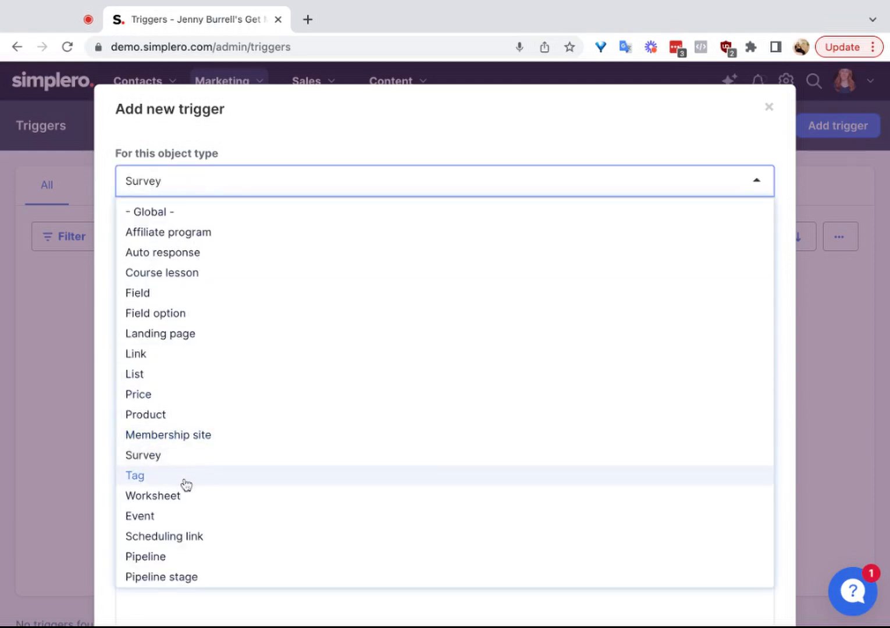
left_click(169, 520)
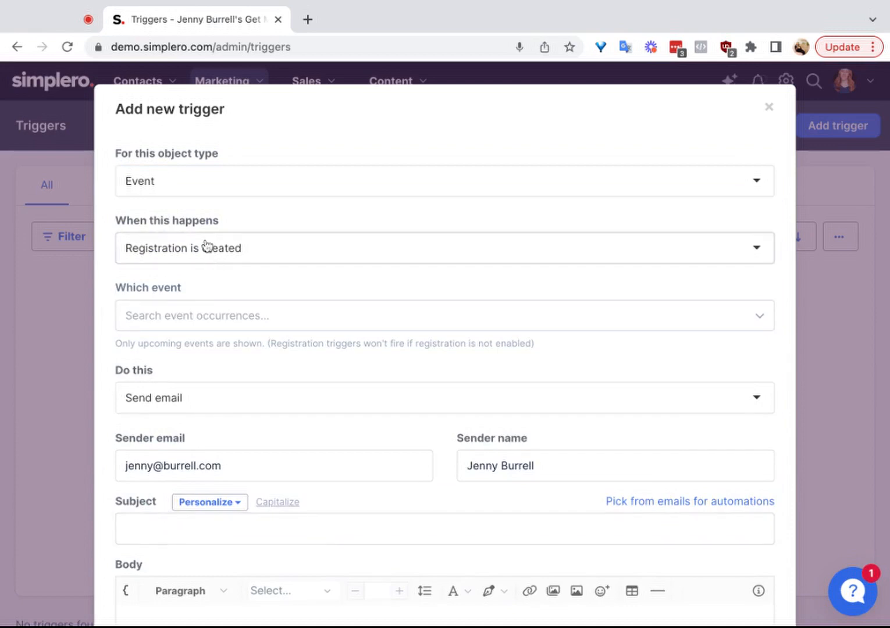
left_click(233, 253)
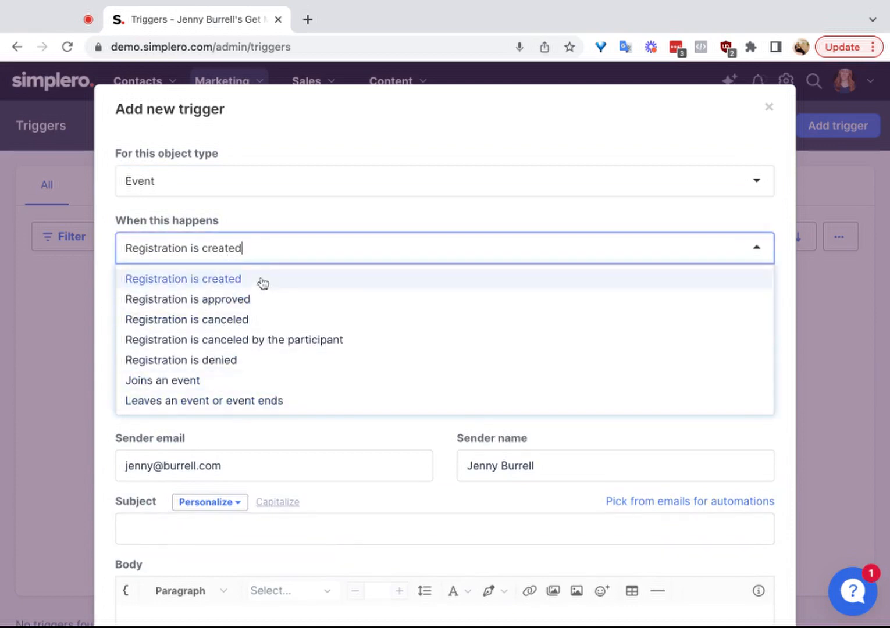
Step: Set the object type to Scheduling link, check its trigger events, and reopen the object type choices
left_click(214, 180)
left_click(181, 538)
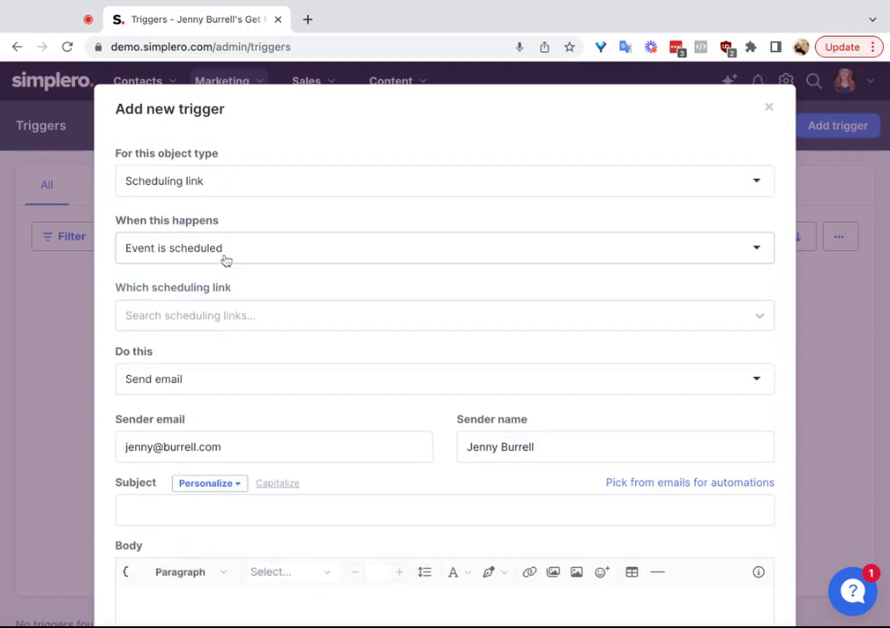
left_click(223, 248)
left_click(224, 186)
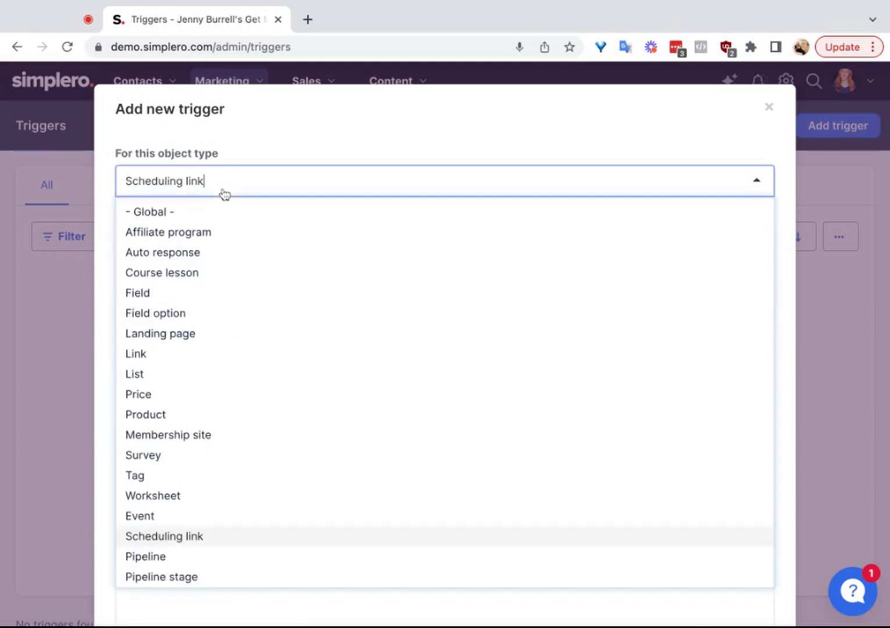
Step: Examine the trigger event for the Pipeline object type and the one for Pipeline stage
left_click(197, 557)
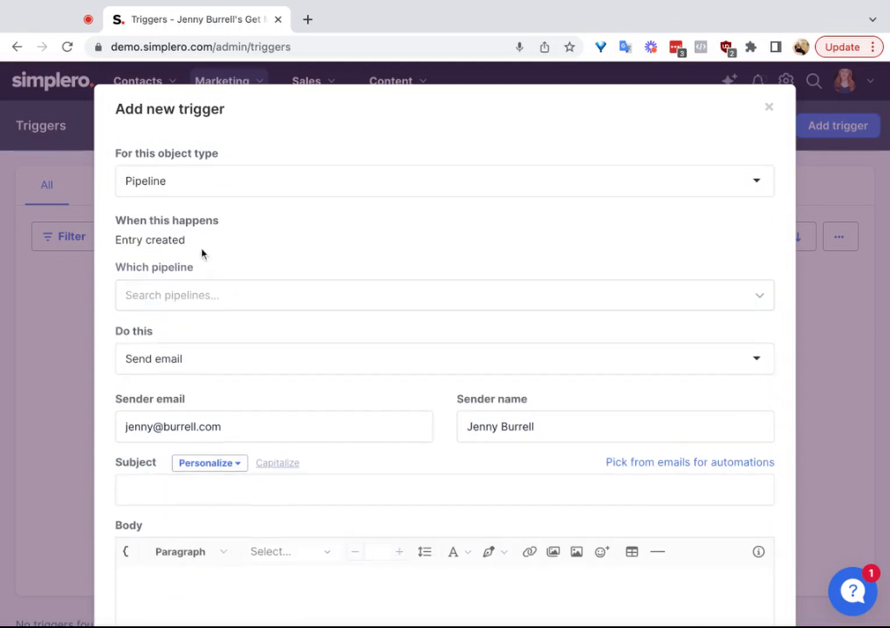
left_click(166, 178)
scroll(173, 552, "down", 1)
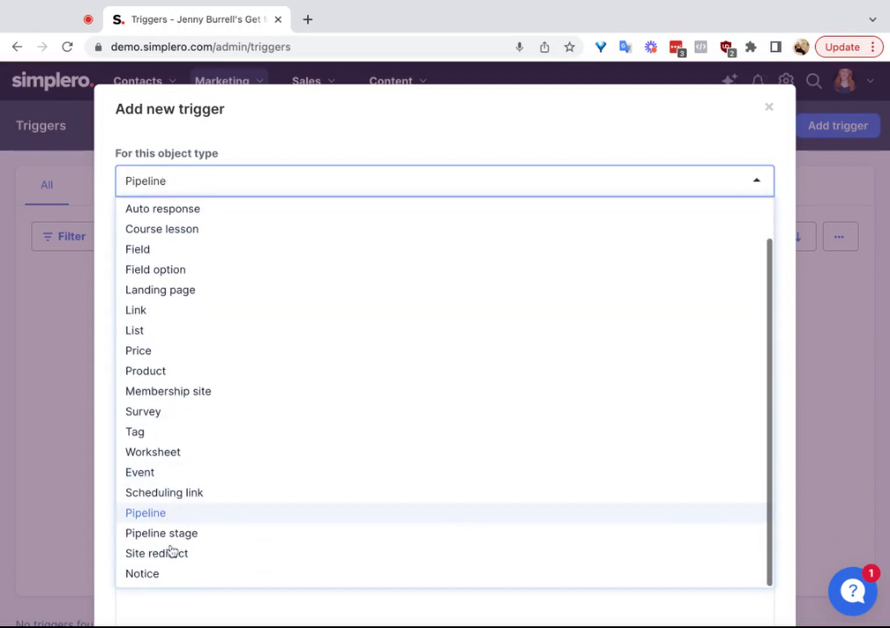
left_click(192, 533)
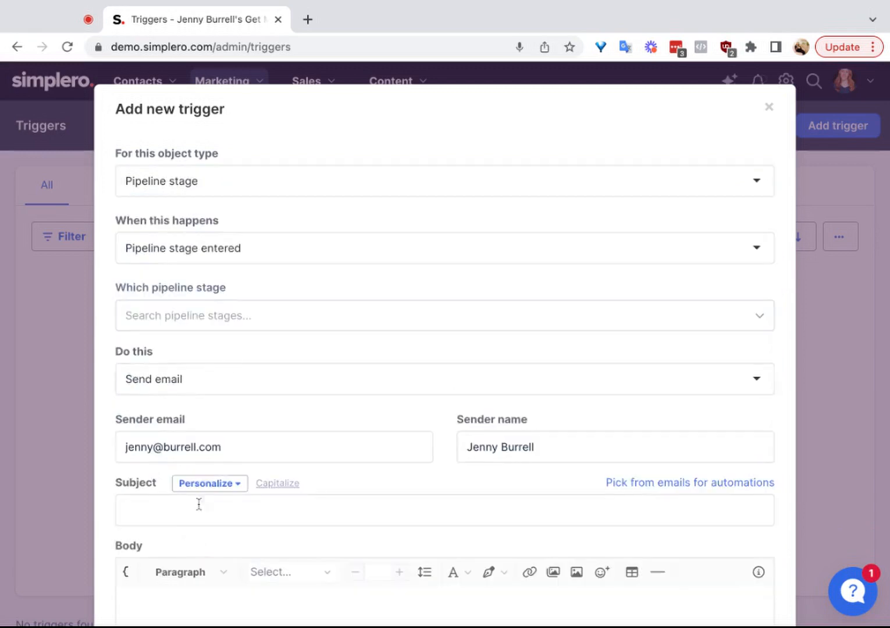
Step: Check the Site redirect object type, then set it to Notice and view the events available for notices
left_click(212, 191)
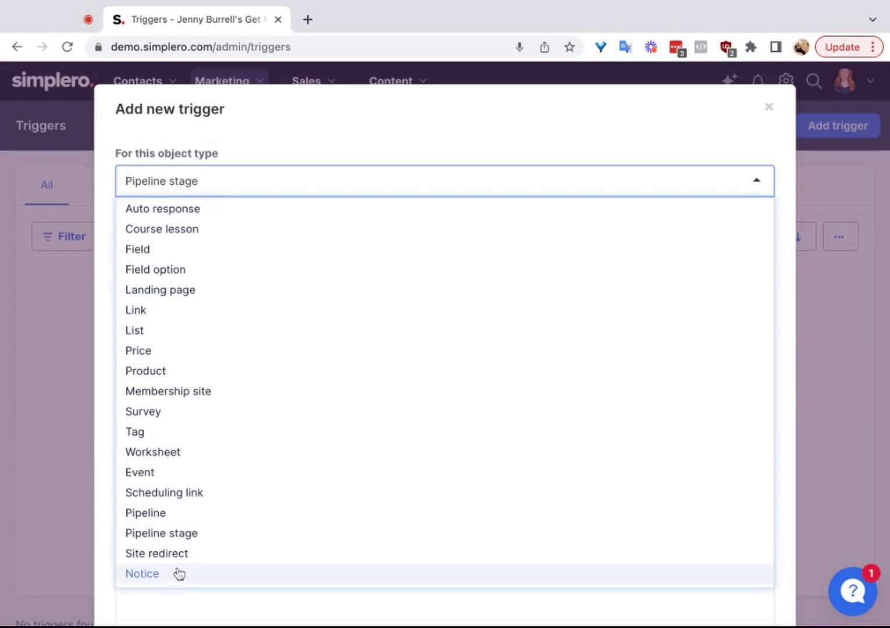
left_click(166, 553)
left_click(195, 178)
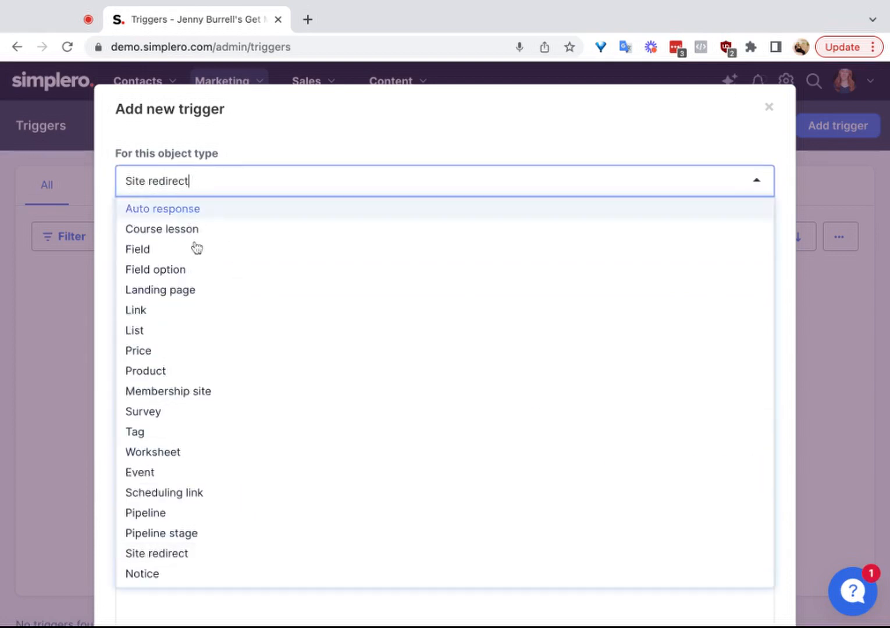
scroll(206, 488, "down", 1)
scroll(174, 497, "down", 1)
left_click(140, 501)
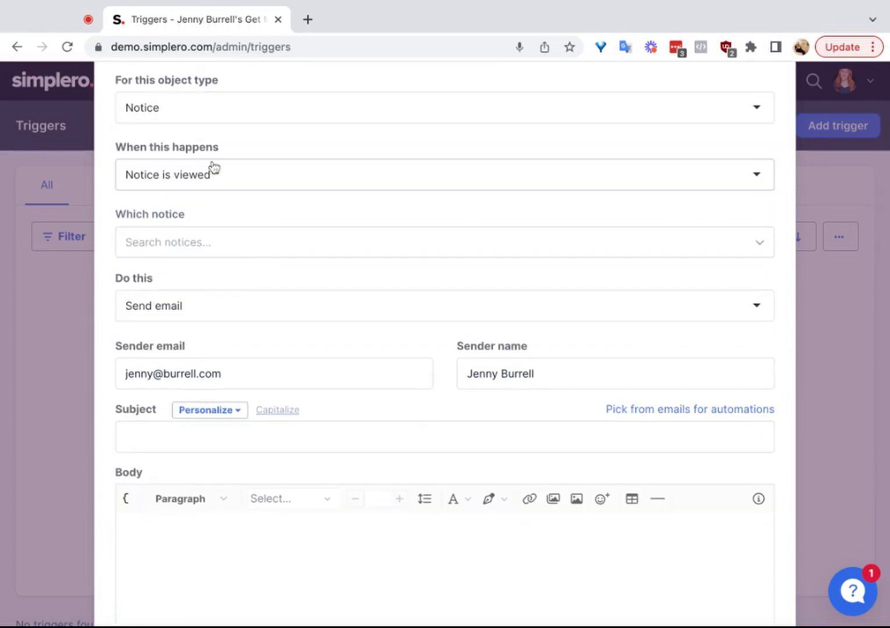
scroll(215, 116, "up", 1)
left_click(215, 240)
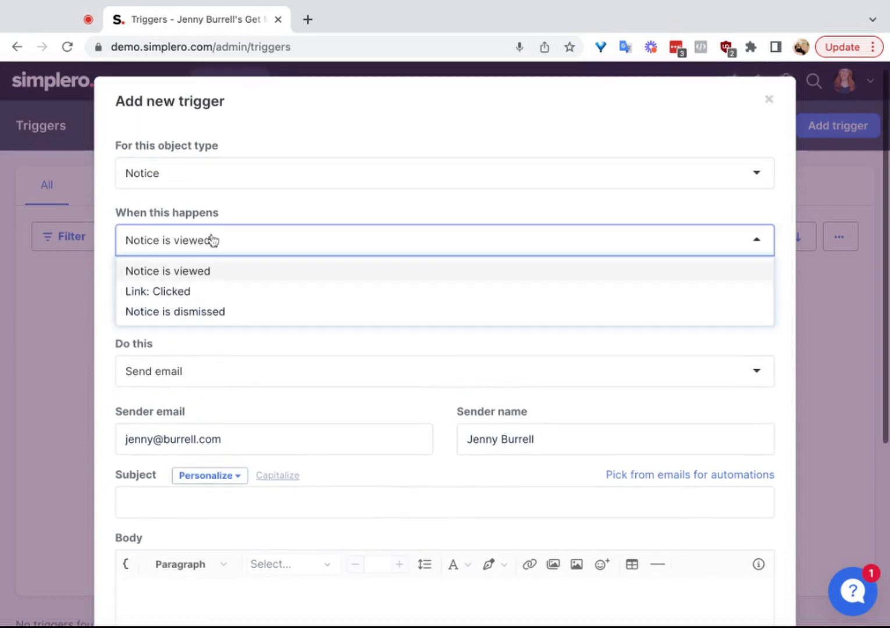
left_click(213, 227)
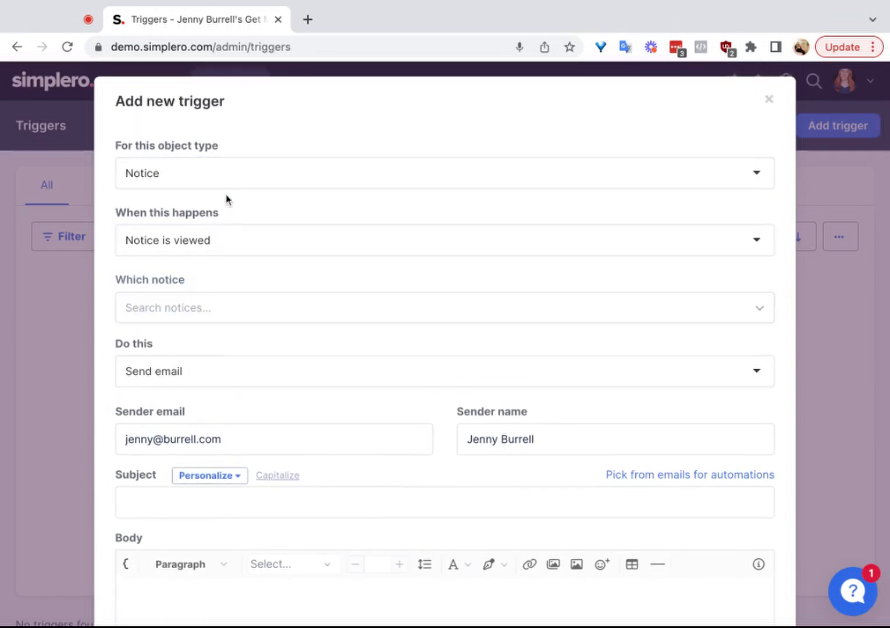
Step: Set the trigger's object type to List and choose Subscription: Activated as its event
left_click(219, 169)
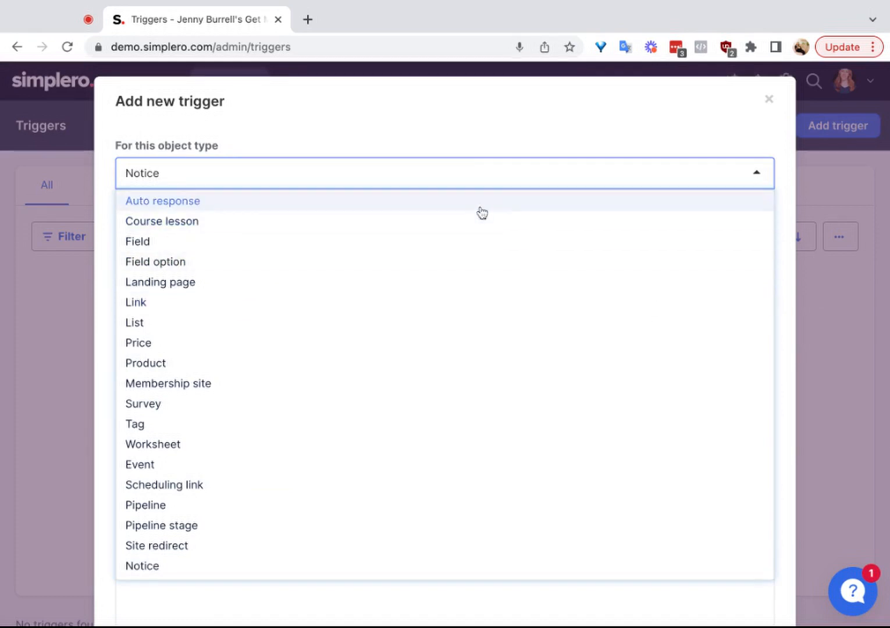
left_click(419, 99)
left_click(198, 175)
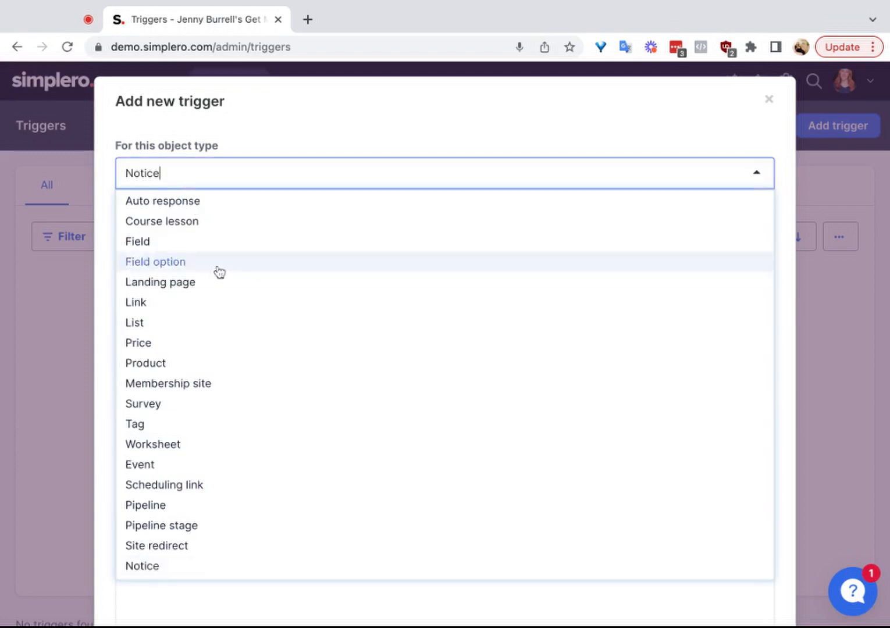
scroll(224, 287, "up", 1)
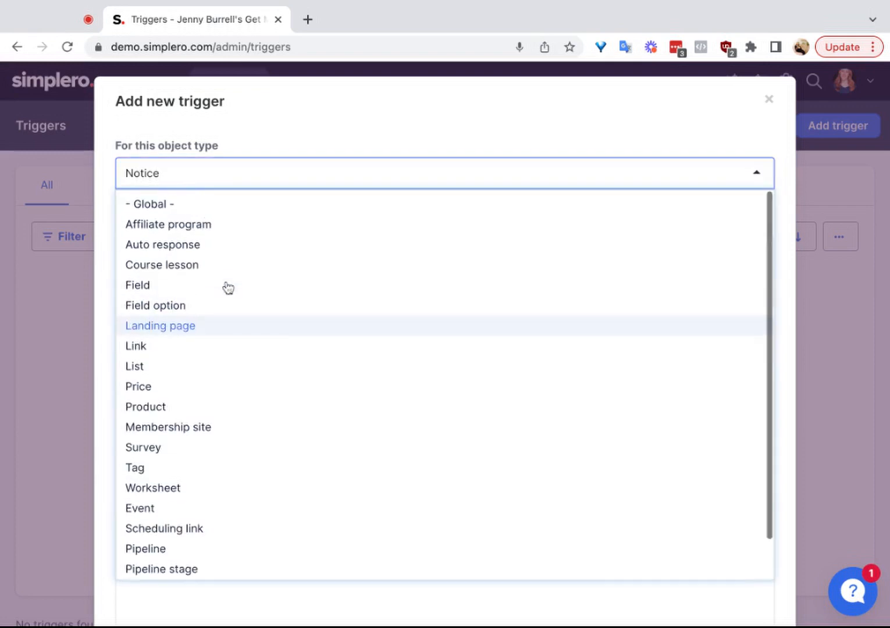
left_click(163, 367)
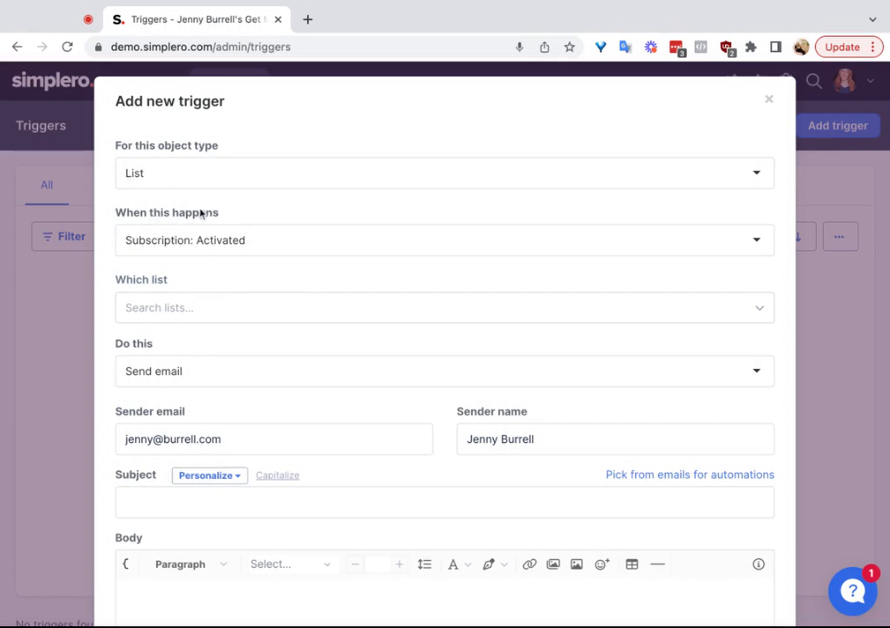
left_click(152, 239)
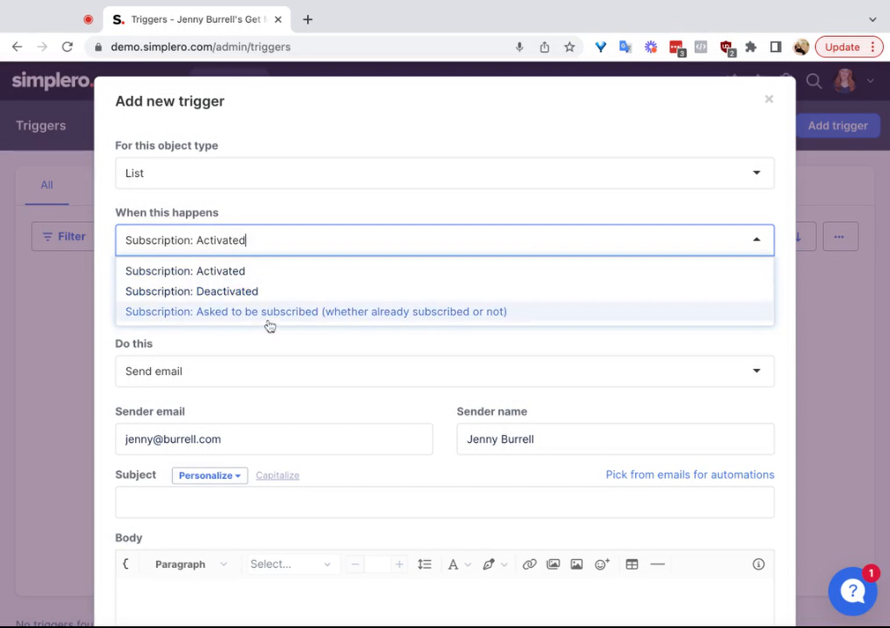
left_click(242, 272)
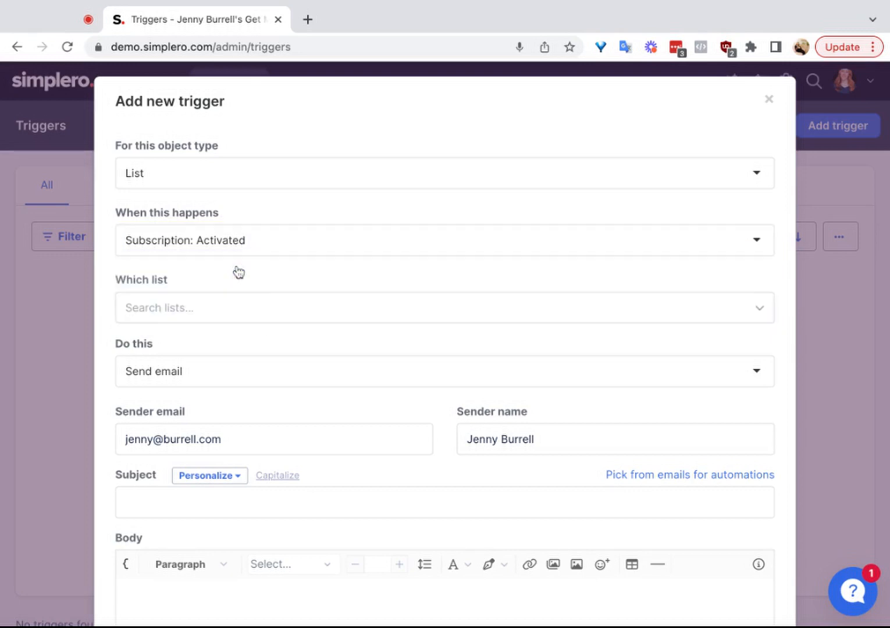
Step: Choose the Get MegaFit! newsletter as the list the trigger applies to
left_click(186, 313)
scroll(208, 414, "down", 1)
scroll(207, 415, "down", 2)
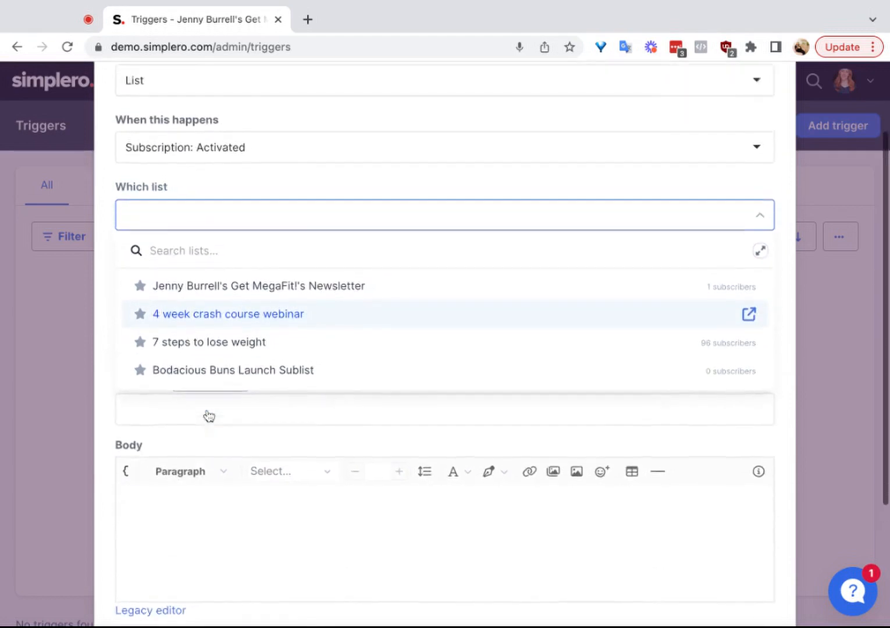
scroll(218, 334, "up", 1)
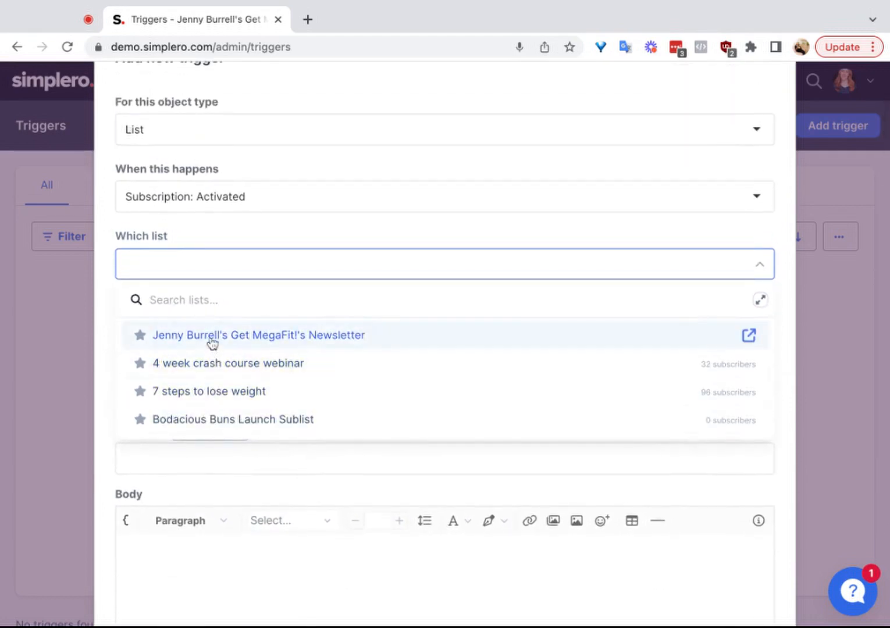
left_click(213, 338)
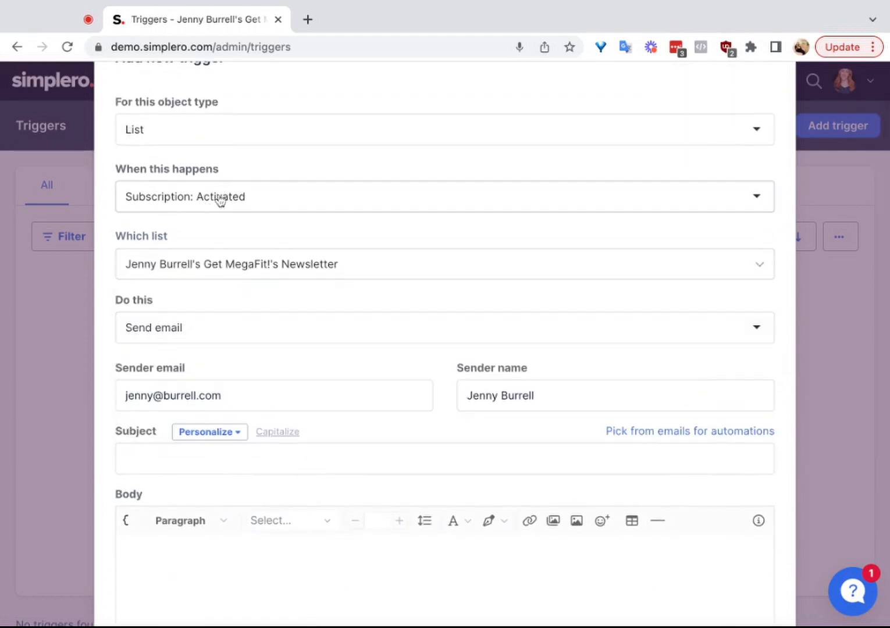
Step: Try Add a tag and then Give access to a page as the trigger's action
left_click(174, 331)
scroll(191, 403, "down", 2)
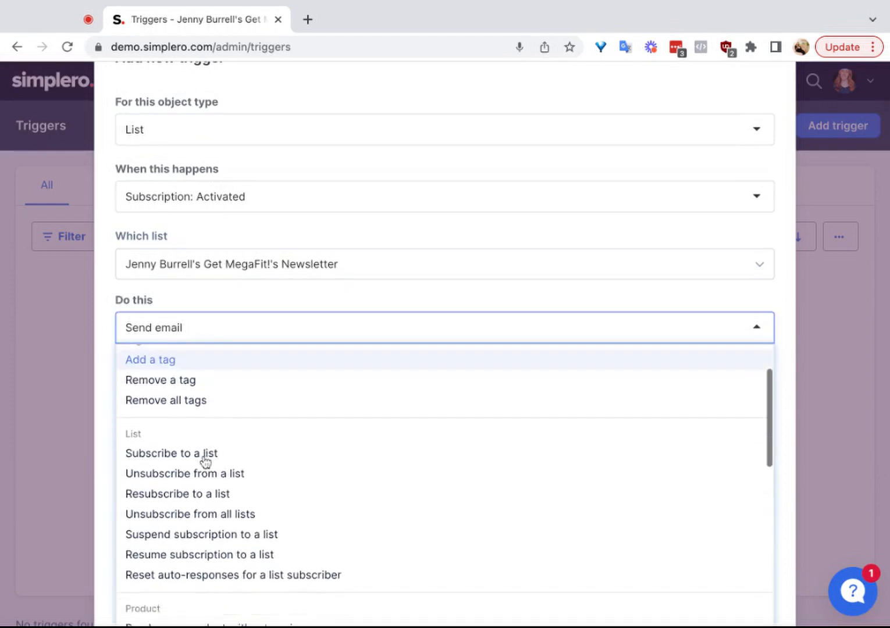
left_click(173, 361)
left_click(173, 355)
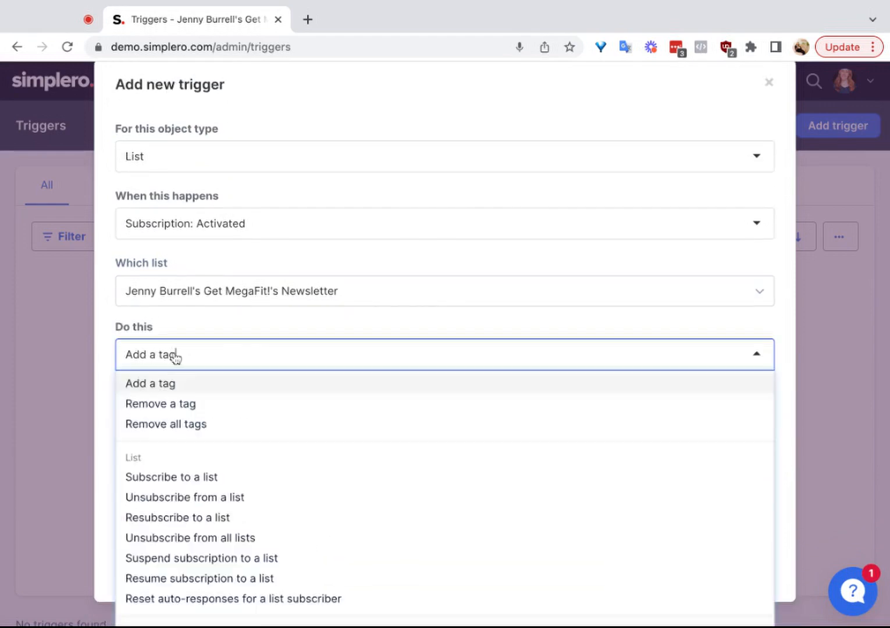
scroll(233, 491, "down", 6)
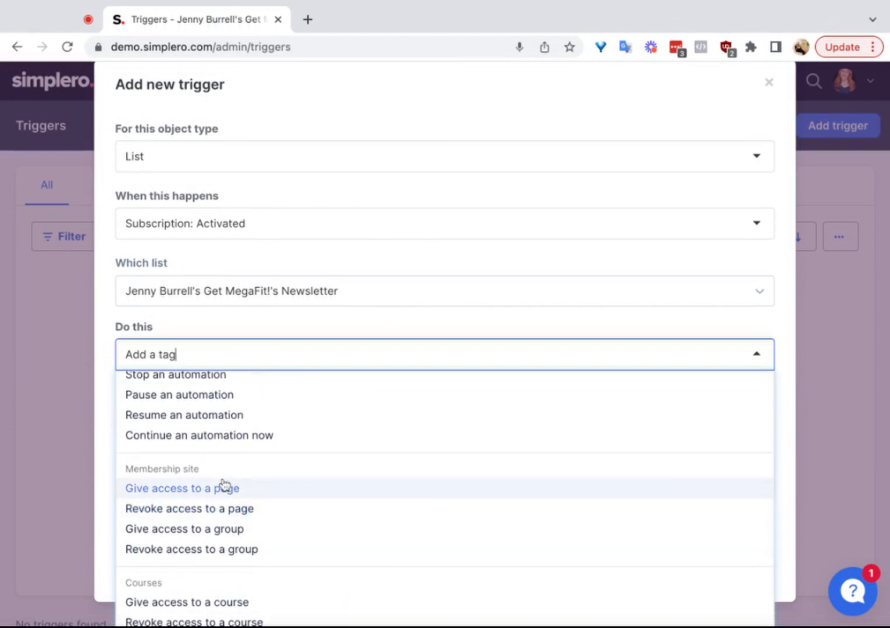
left_click(224, 488)
Step: Set the trigger's action to Start an automation and choose the Yes to webinar automation
left_click(205, 353)
scroll(232, 425, "up", 3)
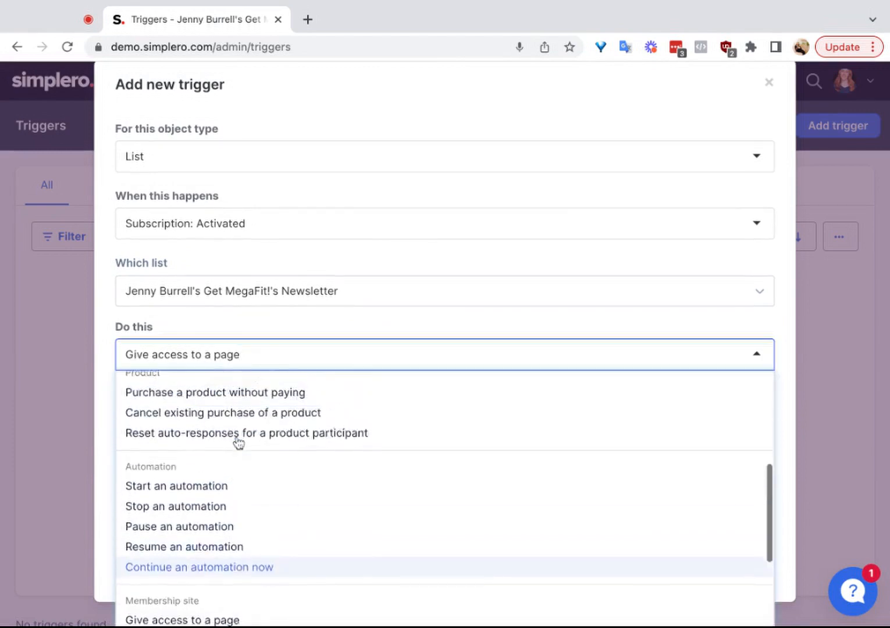
left_click(213, 533)
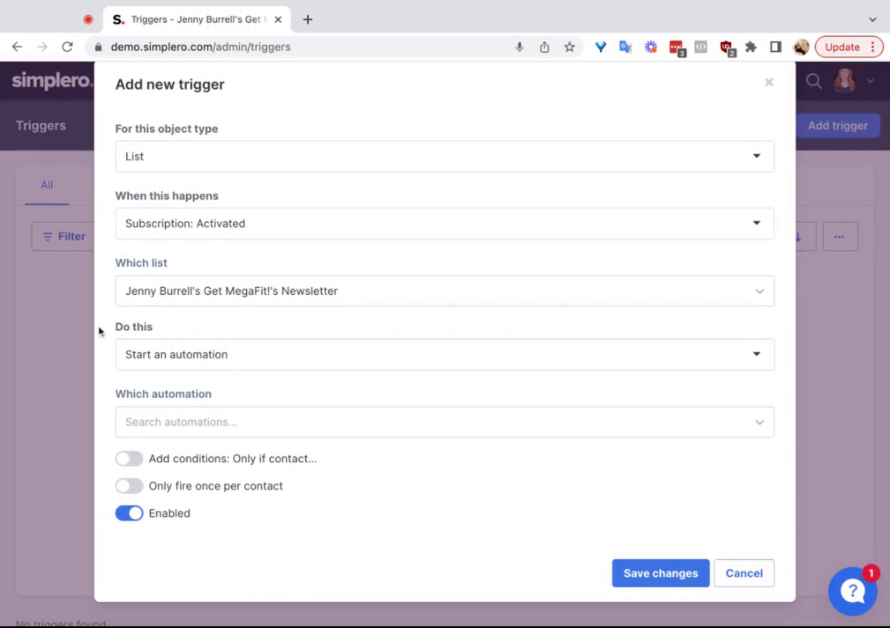
left_click(198, 416)
left_click(184, 495)
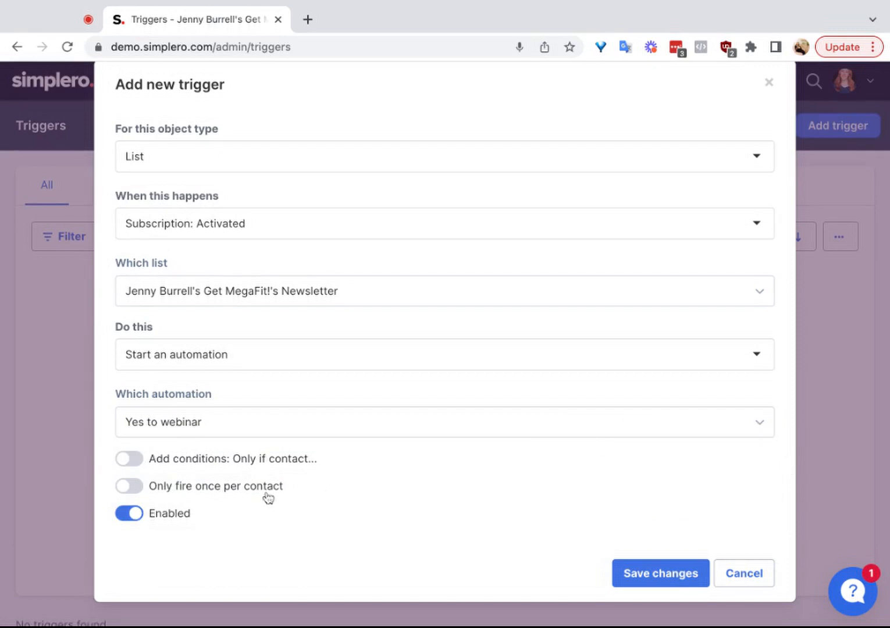
Step: Enable conditions on the trigger and require that the contact has the tag Webinar 17
scroll(317, 292, "up", 1)
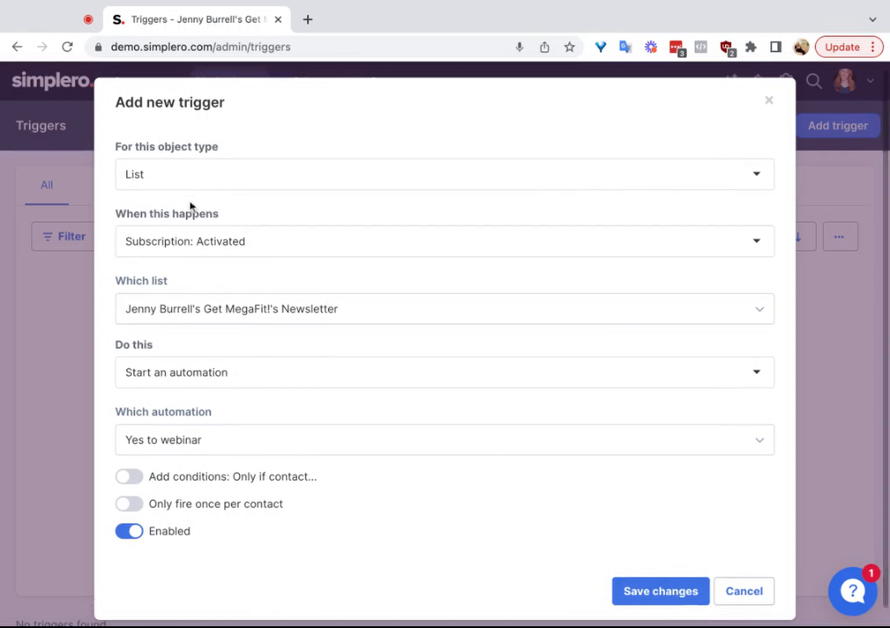
left_click(236, 488)
left_click(258, 529)
scroll(259, 526, "down", 4)
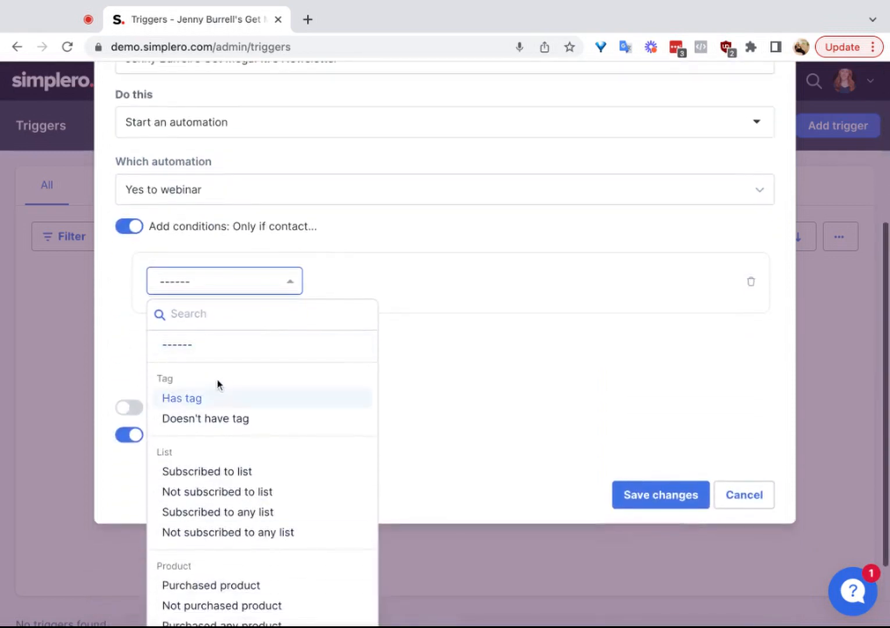
left_click(216, 393)
left_click(370, 362)
left_click(370, 429)
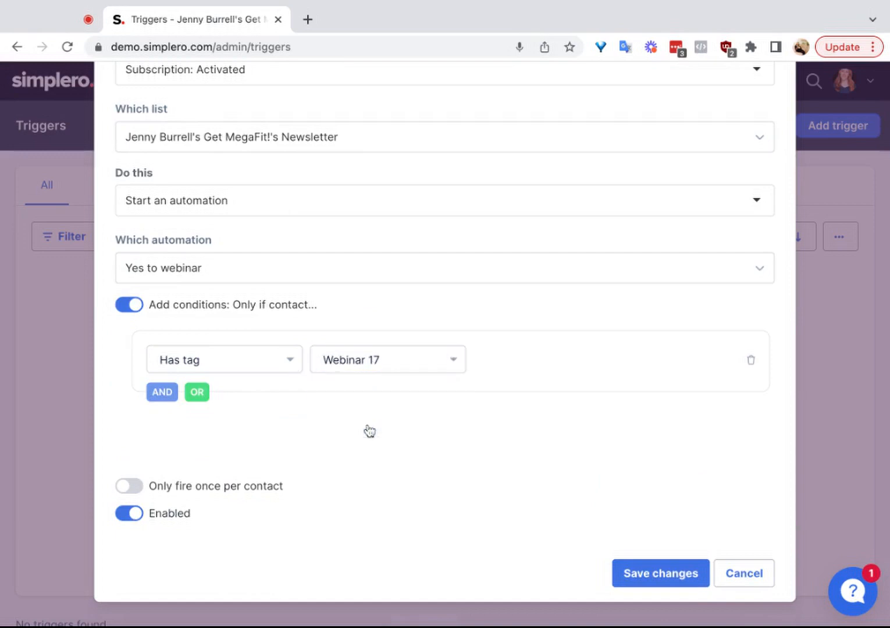
Step: Change the trigger's condition to contacts currently subscribed to the 4 week crash course webinar list
left_click(230, 370)
scroll(250, 512, "down", 1)
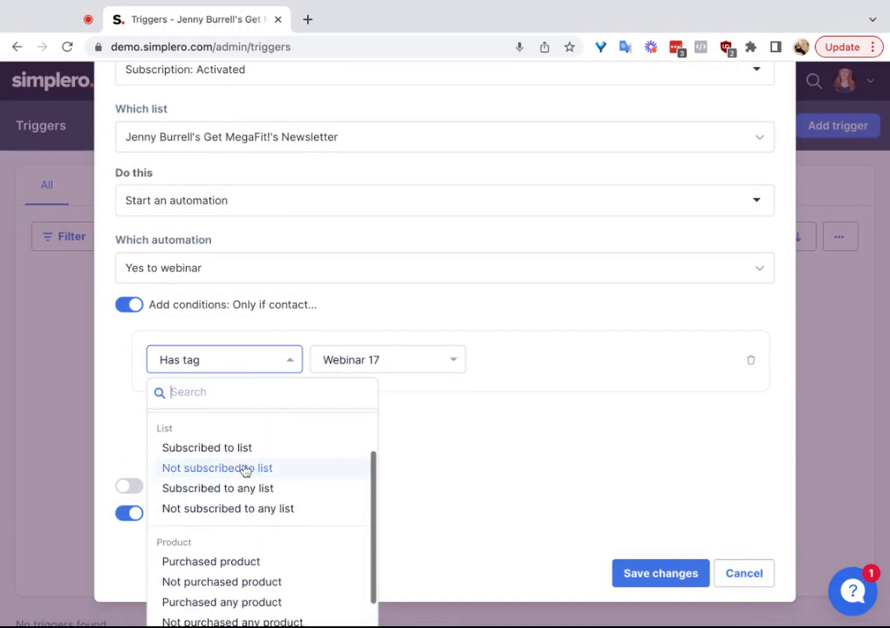
left_click(234, 447)
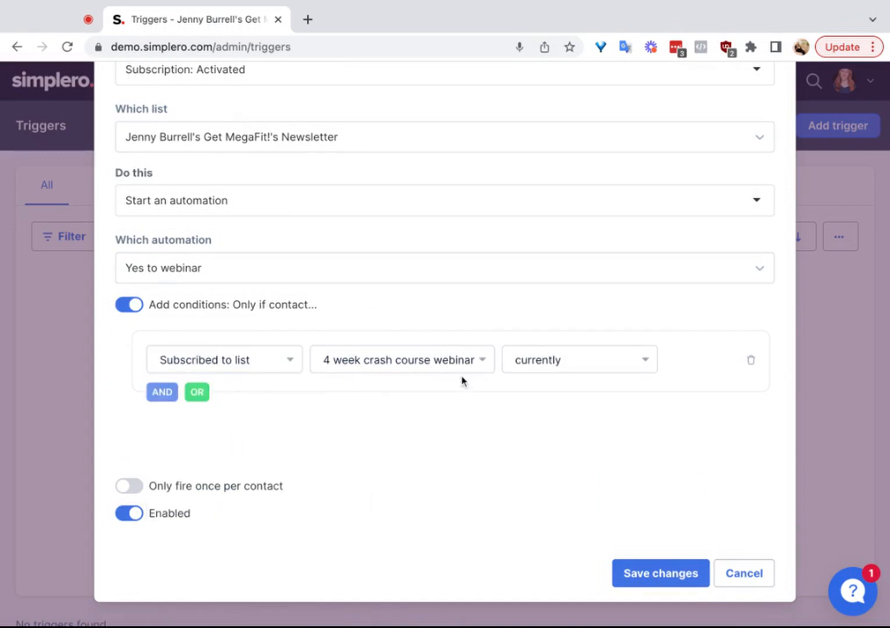
scroll(479, 368, "up", 3)
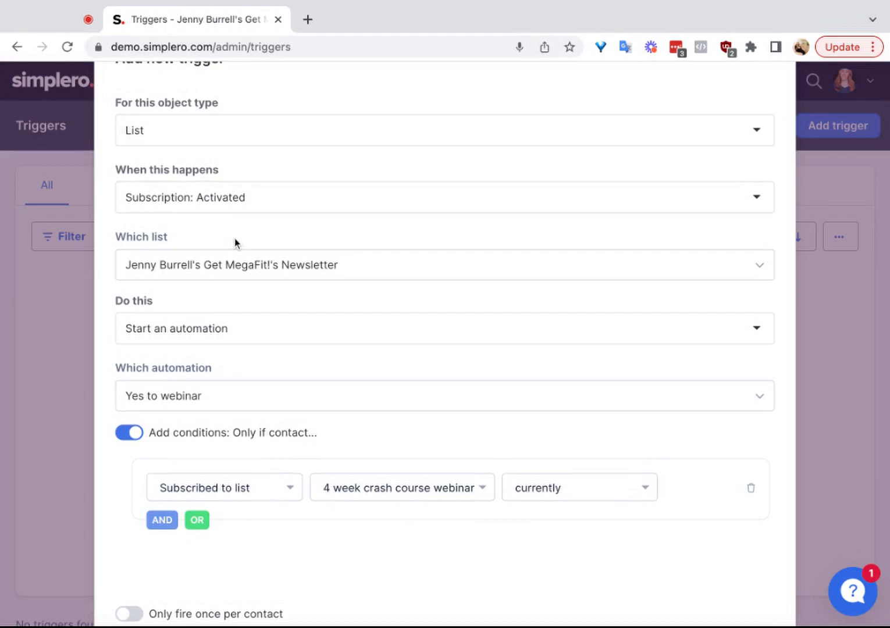
scroll(235, 238, "up", 1)
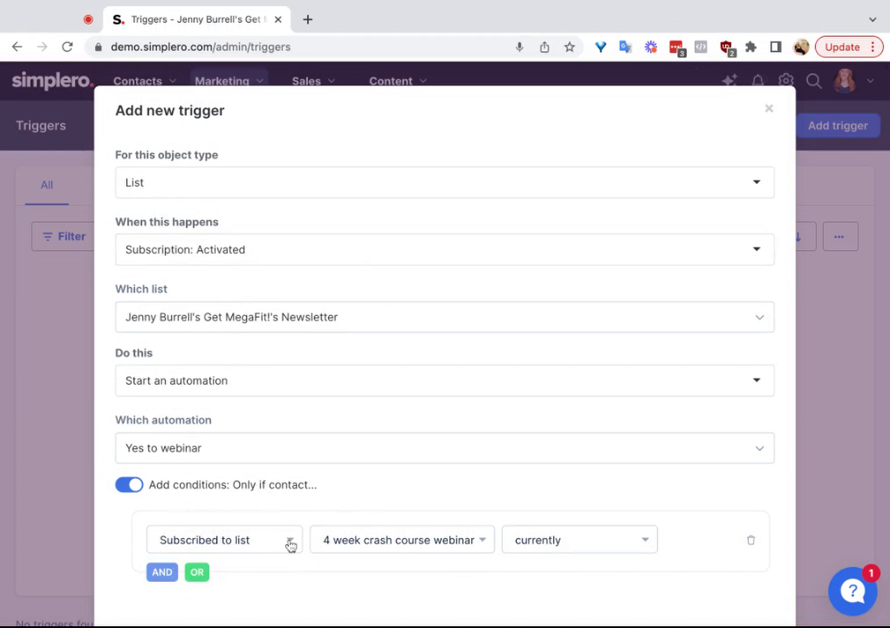
Step: Turn off the trigger's conditions and toggle its Enabled setting before closing the new trigger without saving
left_click(130, 484)
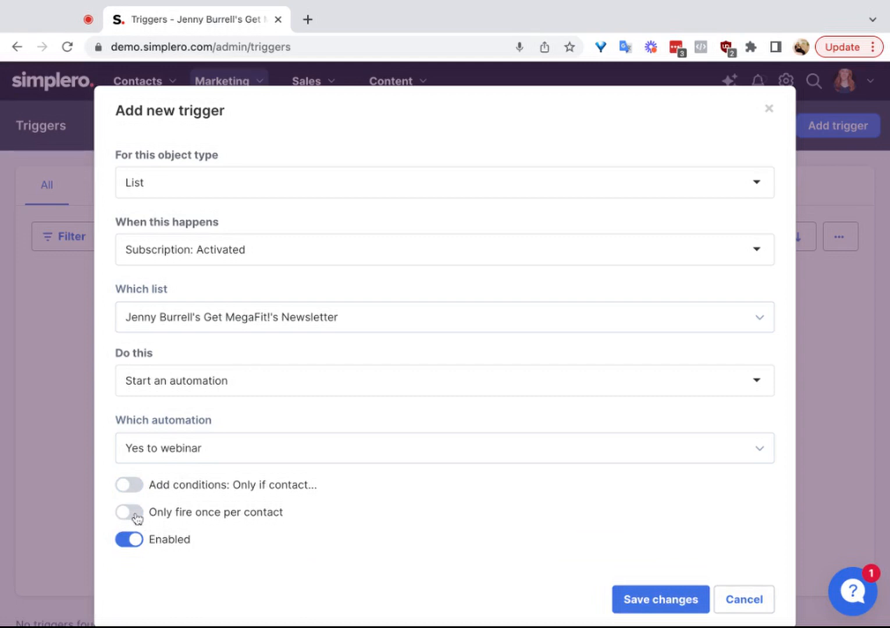
left_click(131, 545)
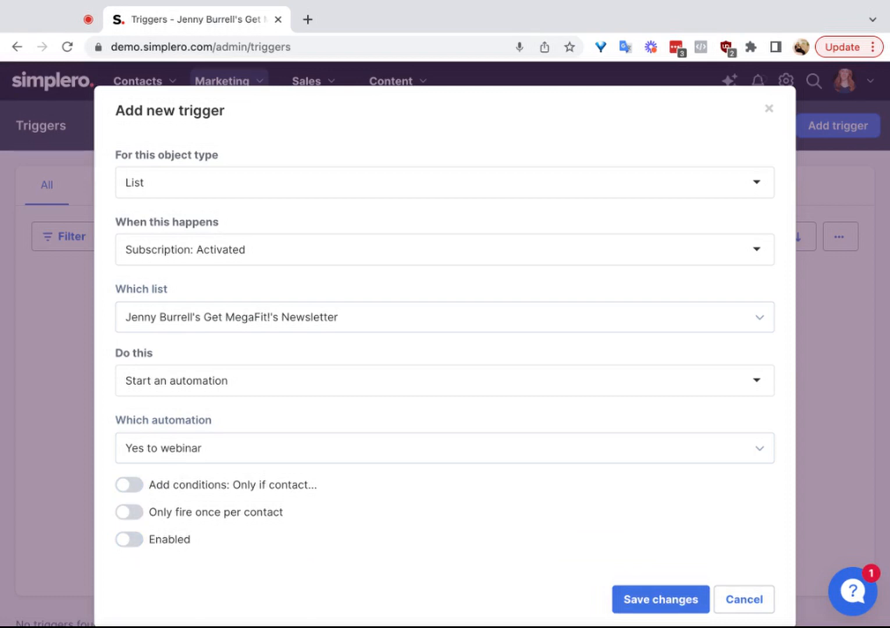
left_click(129, 539)
left_click(129, 543)
left_click(129, 543)
left_click(769, 111)
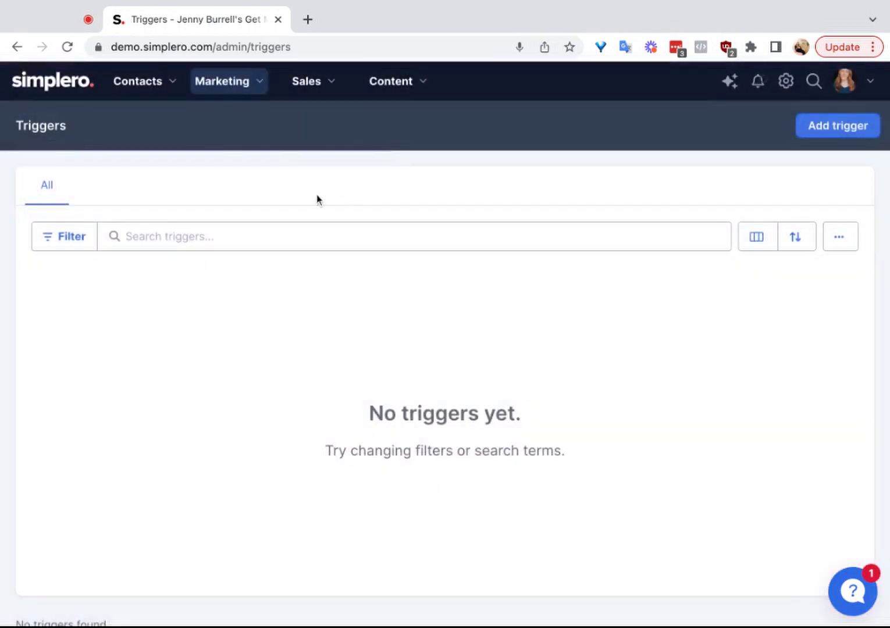
Step: Open the Get MegaFit! newsletter from the contact lists and view its content settings
left_click(138, 84)
left_click(220, 202)
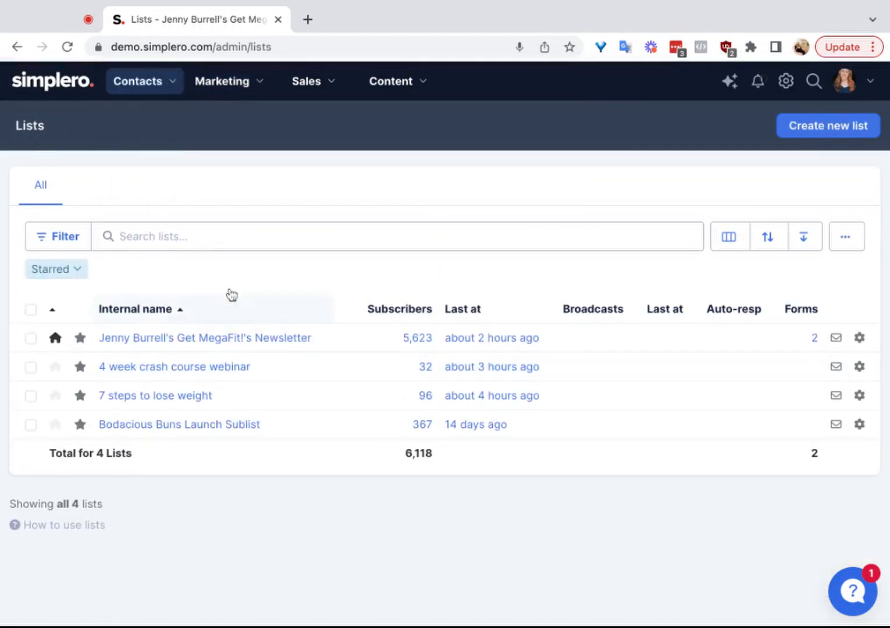
left_click(174, 82)
left_click(199, 200)
left_click(206, 340)
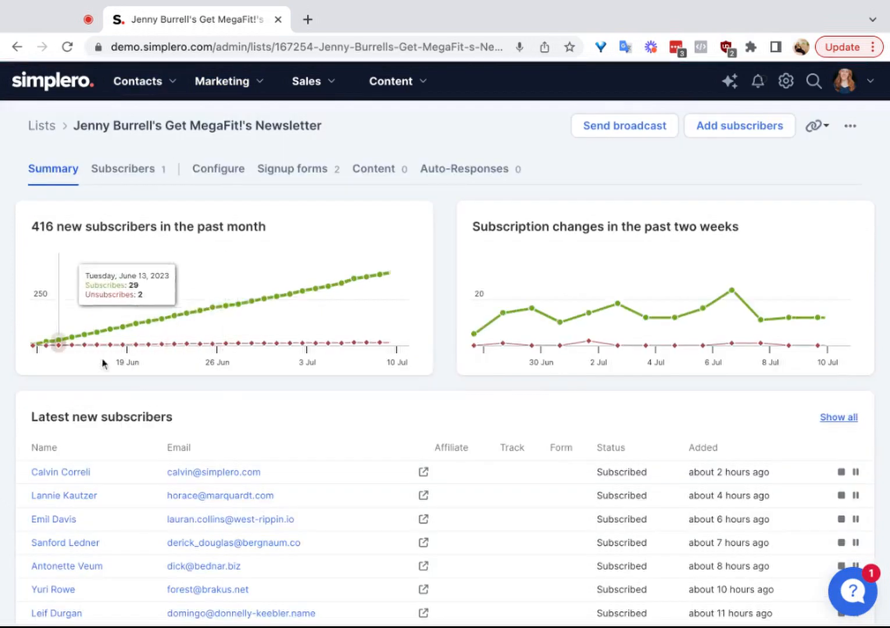
left_click(384, 172)
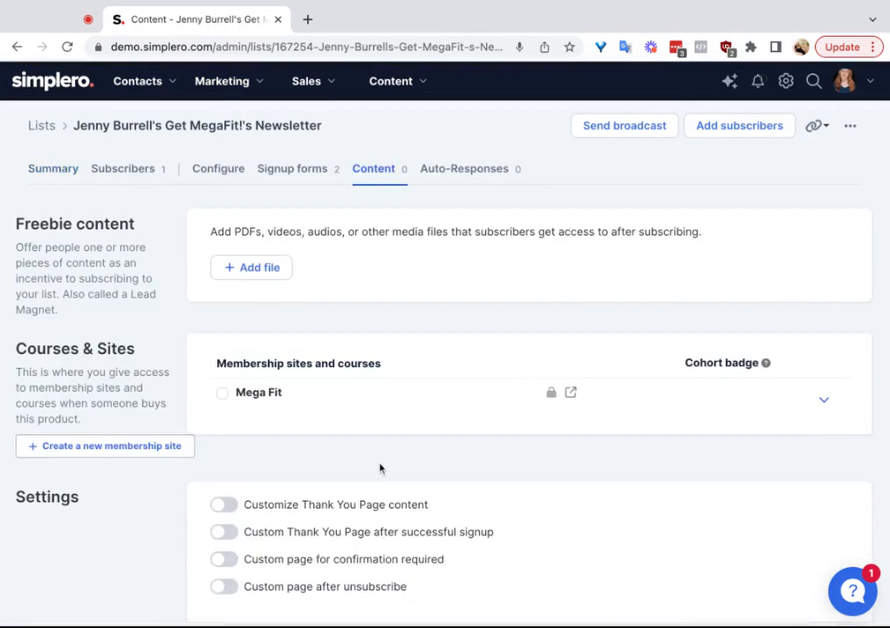
Step: Review the Triggers section in the newsletter's content settings and in the content settings of the 12 Week MegaFit product
scroll(381, 459, "down", 5)
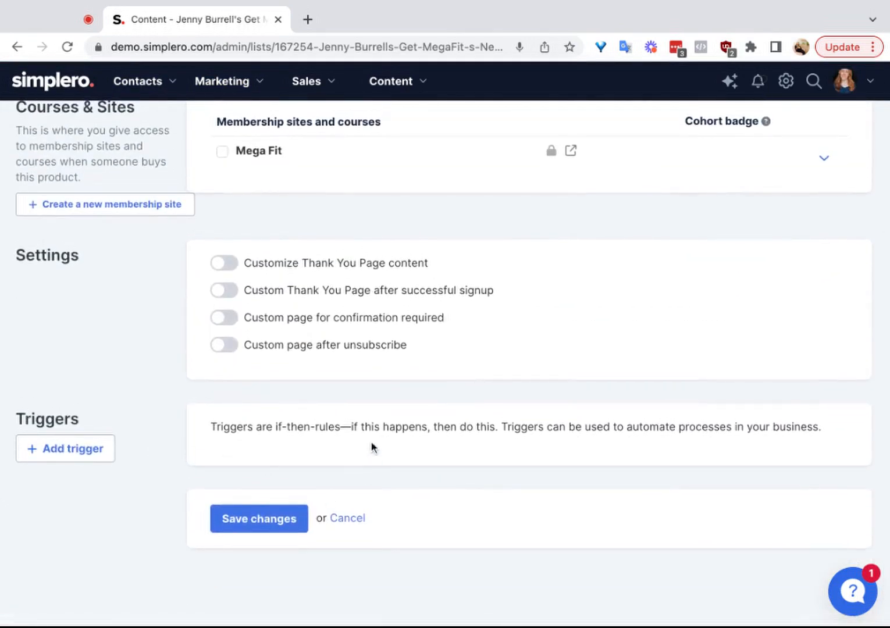
scroll(371, 447, "up", 5)
left_click(319, 87)
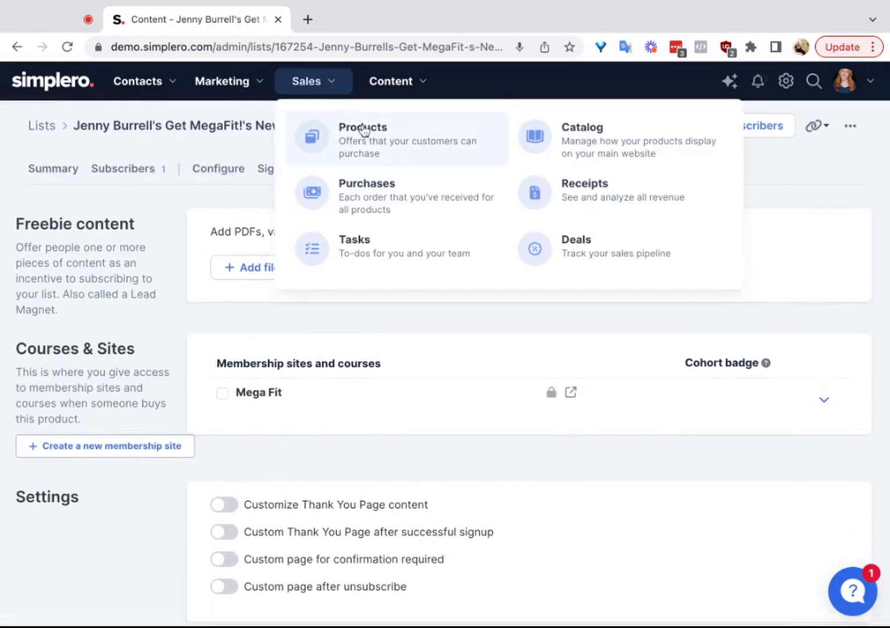
left_click(365, 133)
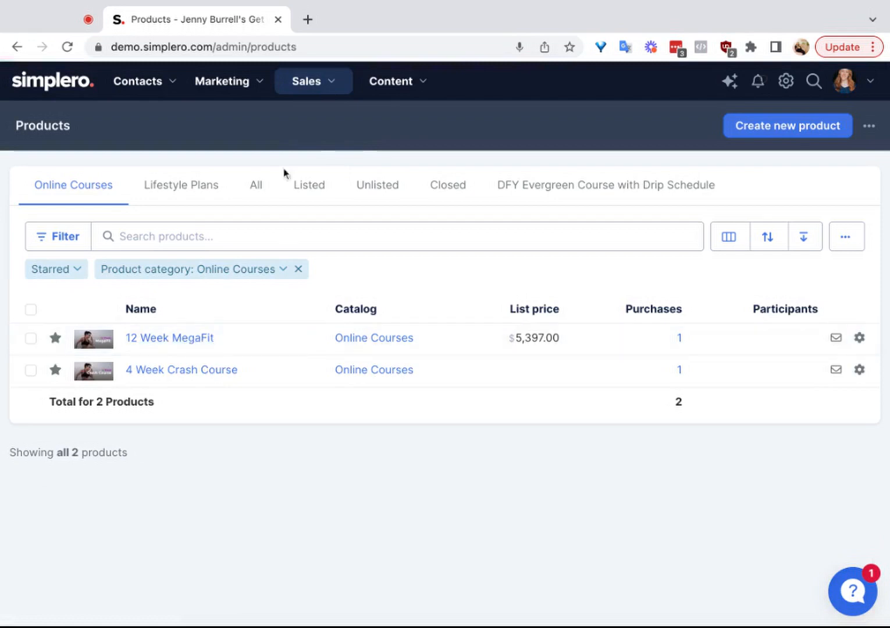
left_click(321, 86)
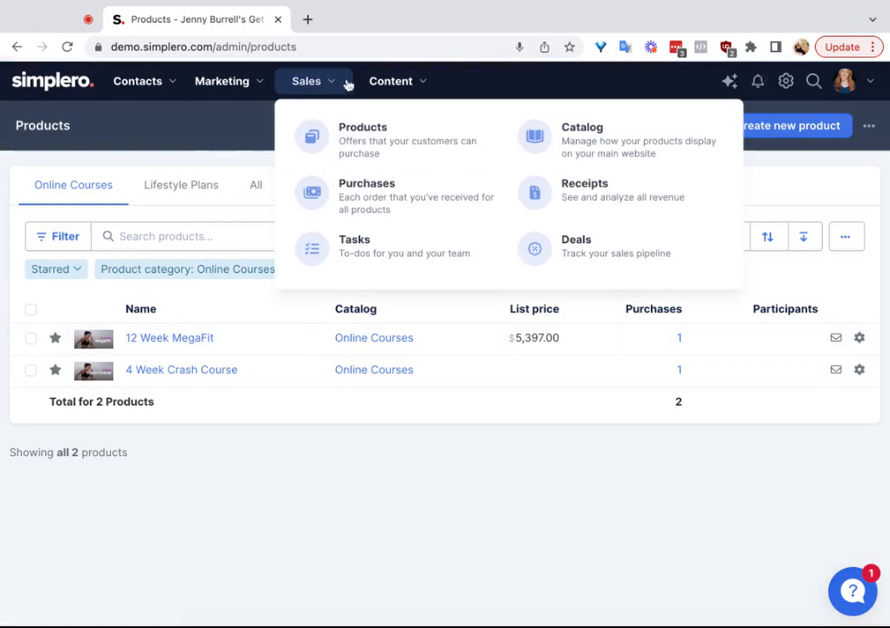
left_click(173, 338)
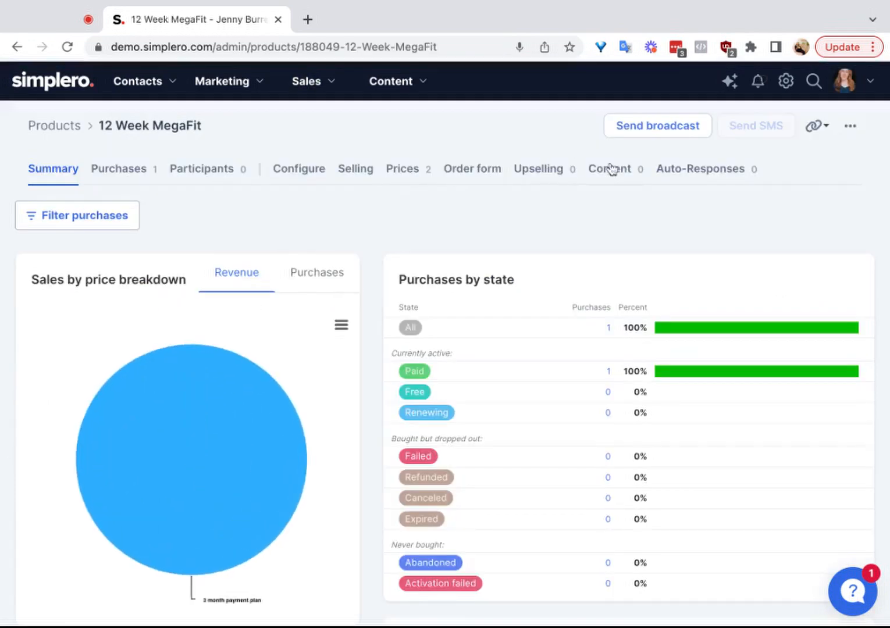
left_click(627, 170)
scroll(388, 389, "down", 10)
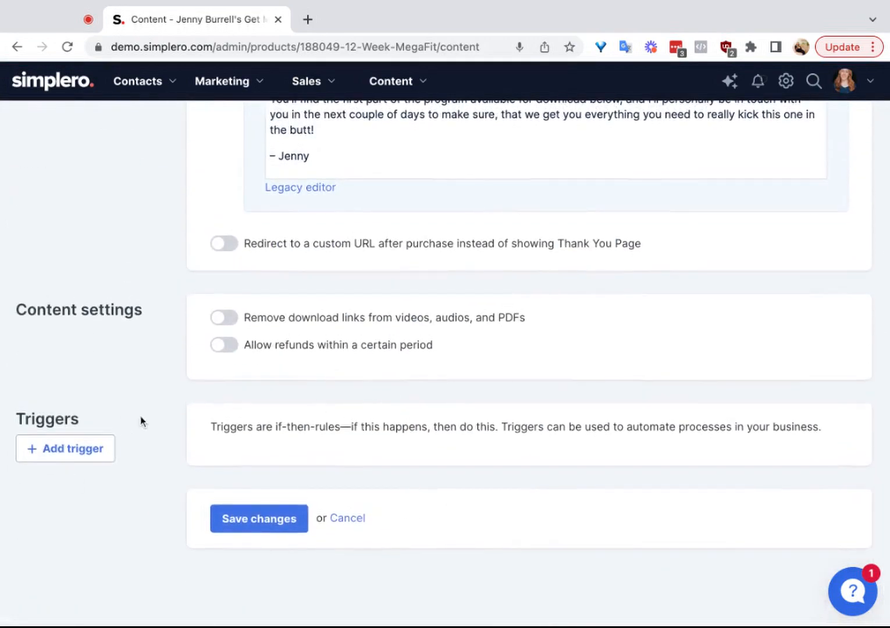
scroll(210, 365, "up", 10)
Step: Add an auto-response with the subject "Thanks for purchasing!" to the 12 Week MegaFit product, sent 0 days after signup
left_click(698, 179)
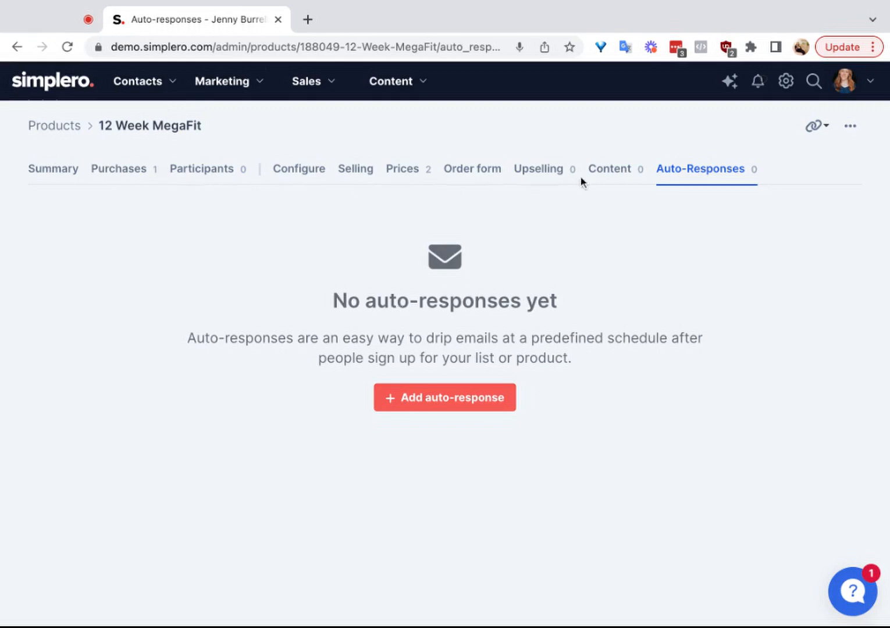
left_click(471, 403)
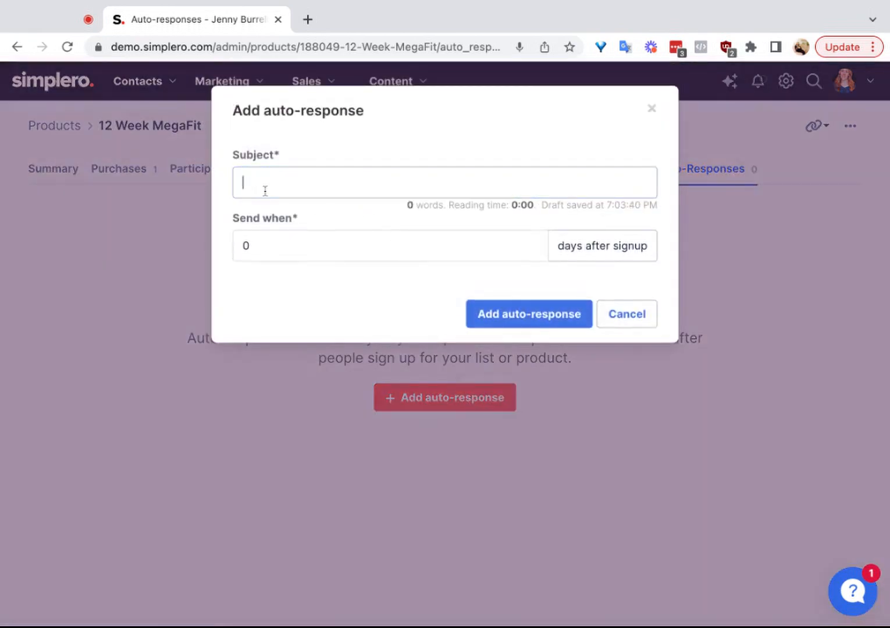
type("Thanks for ")
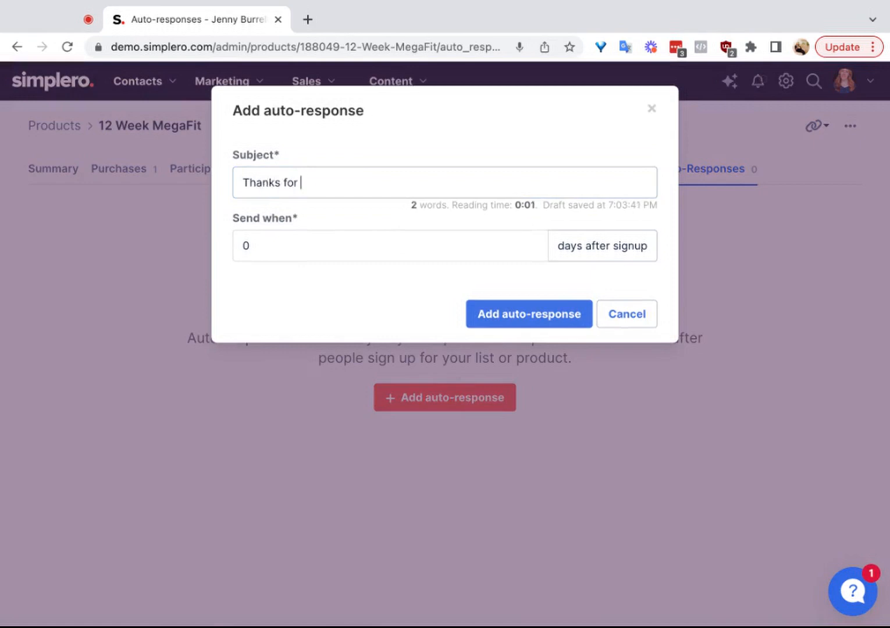
type("fppurchasing!")
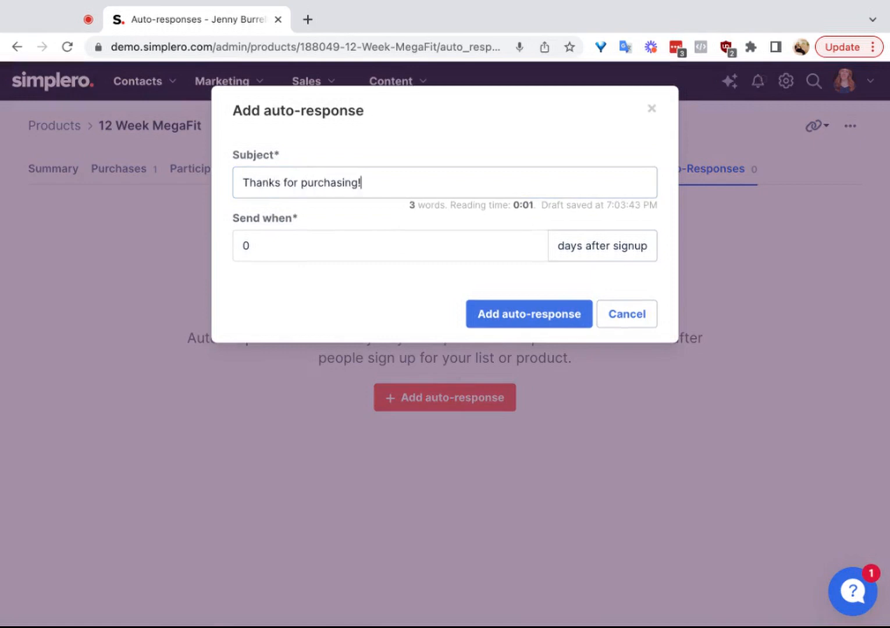
left_click(519, 324)
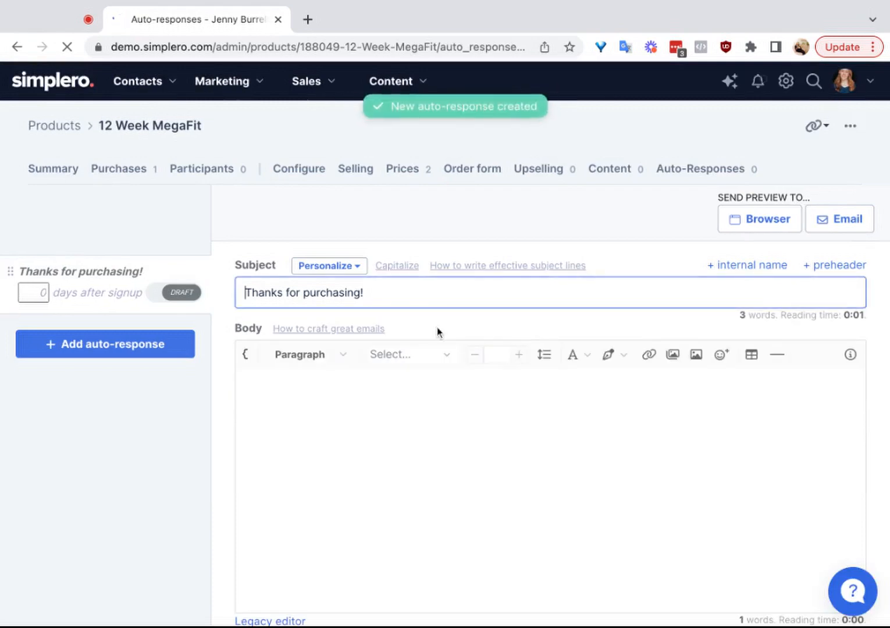
Step: Examine the email design and Triggers section of the "Thanks for purchasing!" auto-response
scroll(373, 368, "down", 6)
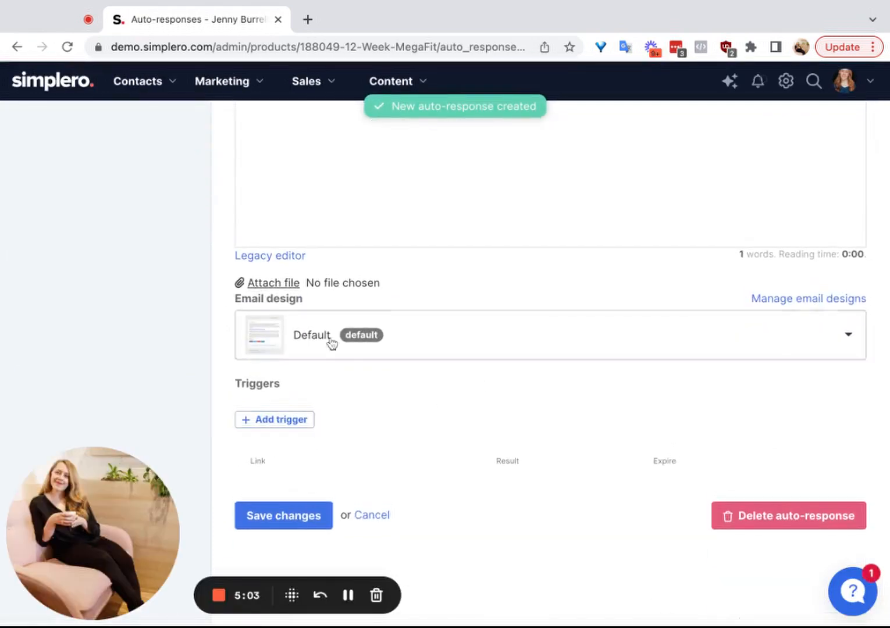
scroll(258, 427, "up", 6)
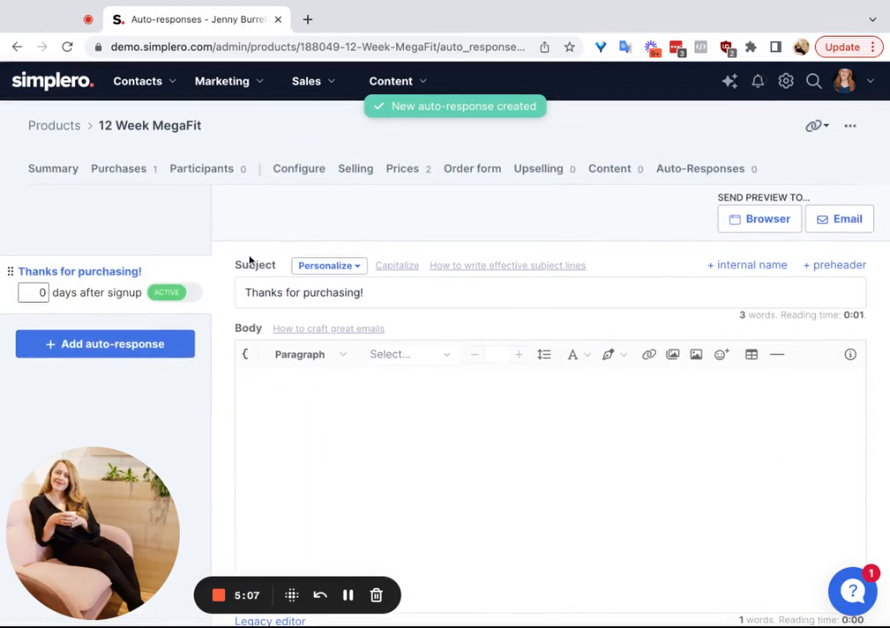
scroll(264, 378, "down", 6)
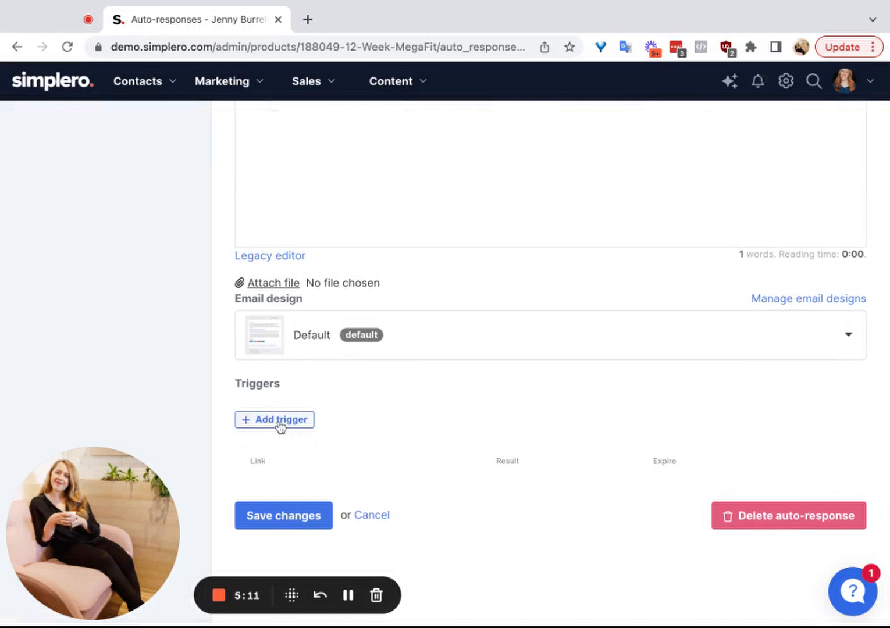
scroll(312, 405, "up", 6)
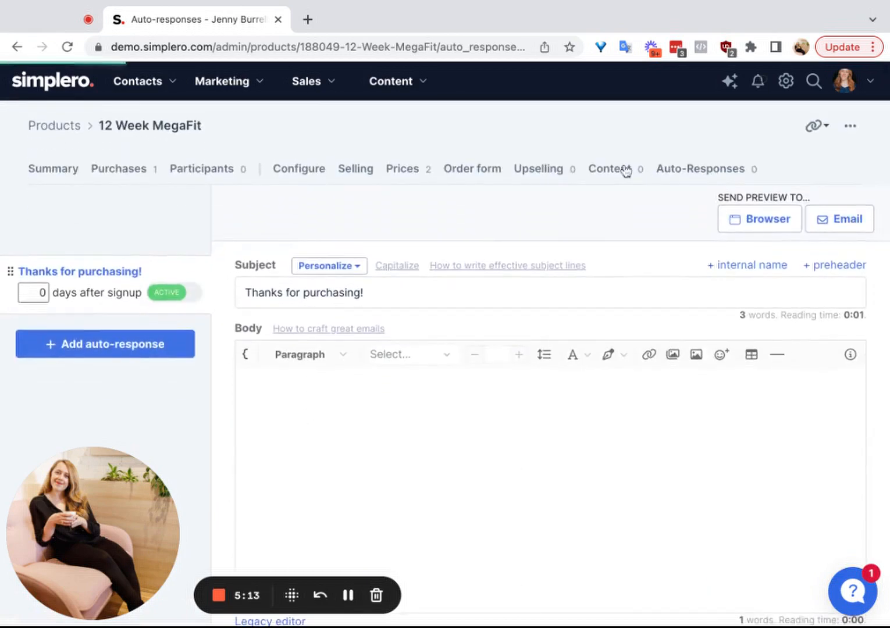
Step: Add another auto-response to the product with the subject "Second Email", sent 1 day after signup
left_click(625, 169)
left_click(700, 172)
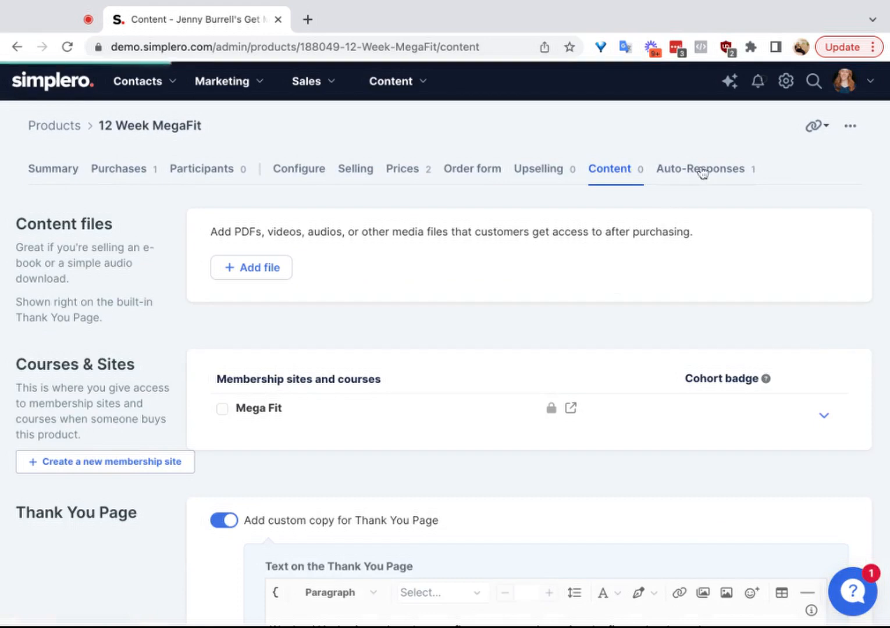
left_click(93, 314)
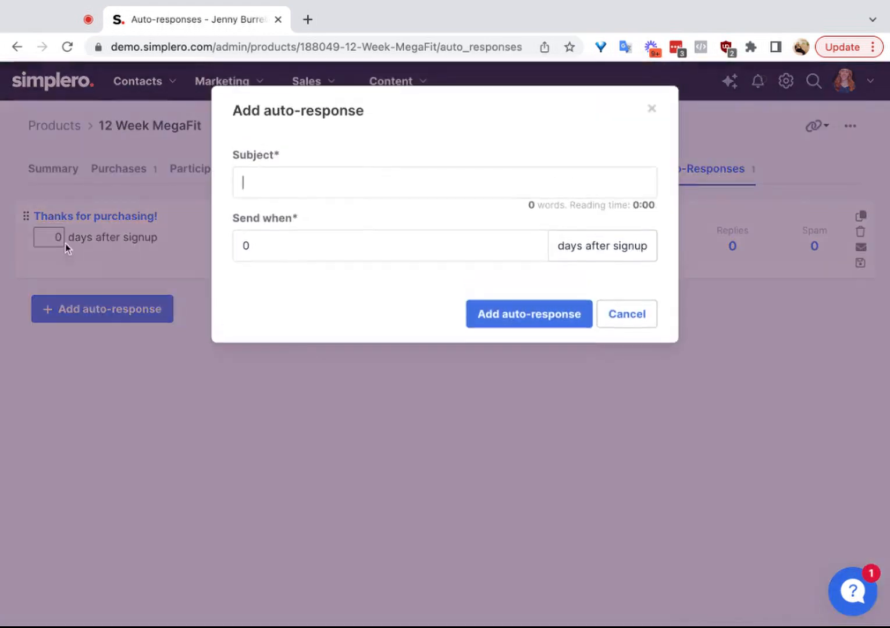
left_click(277, 237)
double_click(277, 237)
type("1")
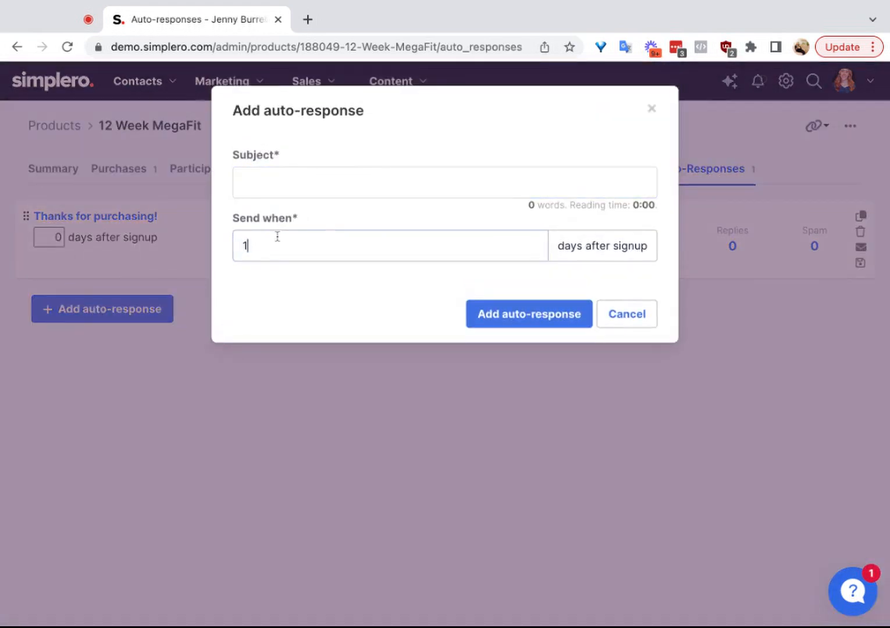
left_click(320, 192)
type("Secon")
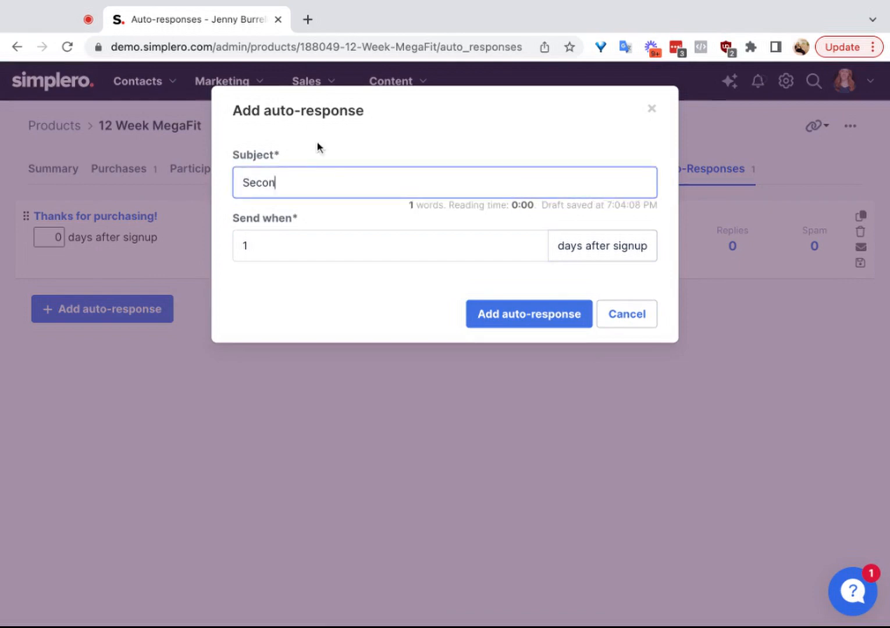
type("d Email")
left_click(529, 321)
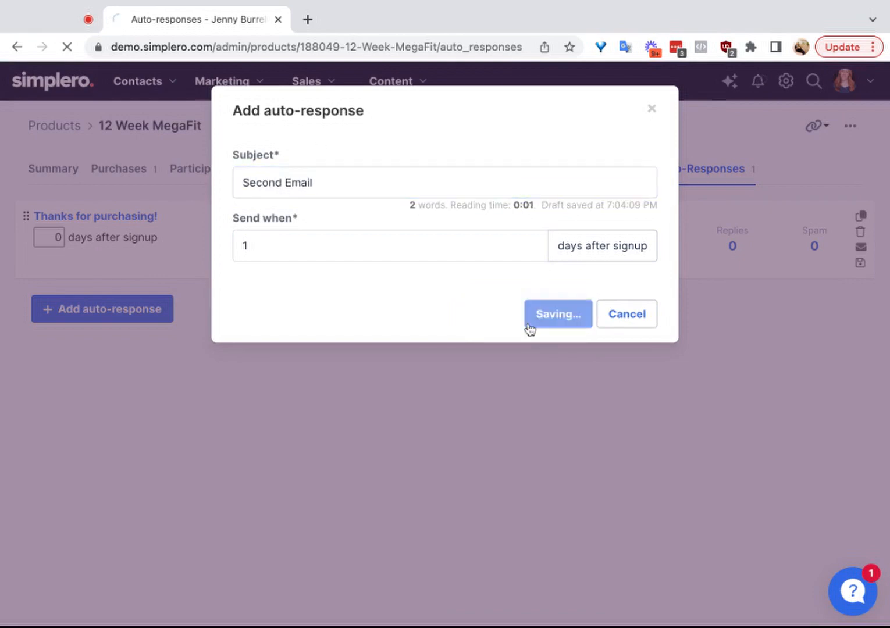
Step: Examine the Triggers section of the Second Email auto-response
left_click(178, 361)
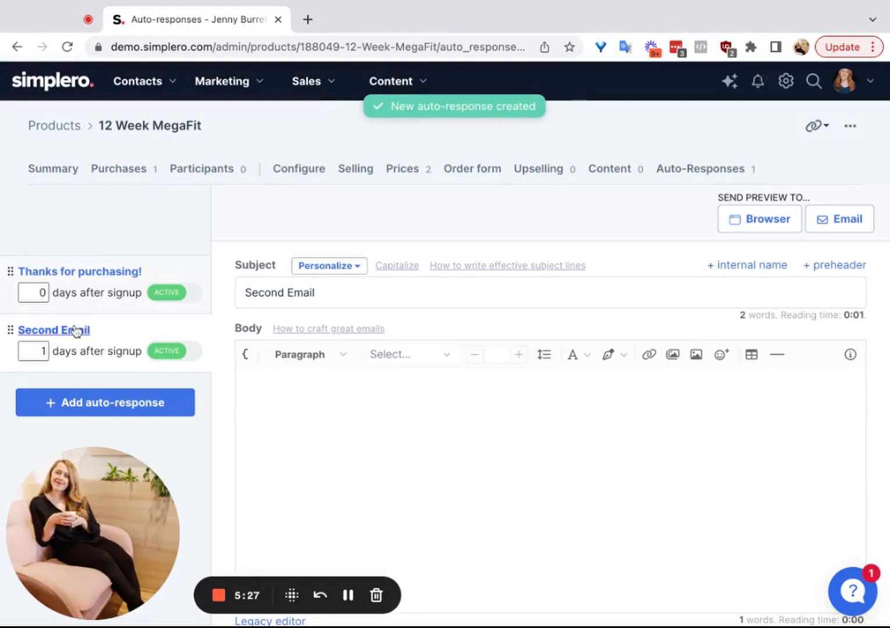
left_click(85, 341)
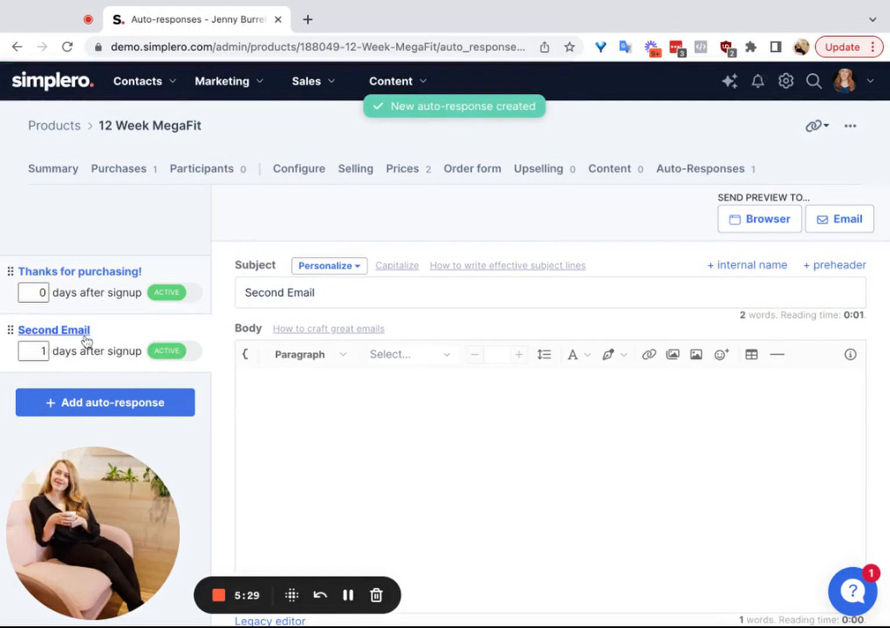
scroll(415, 347, "down", 7)
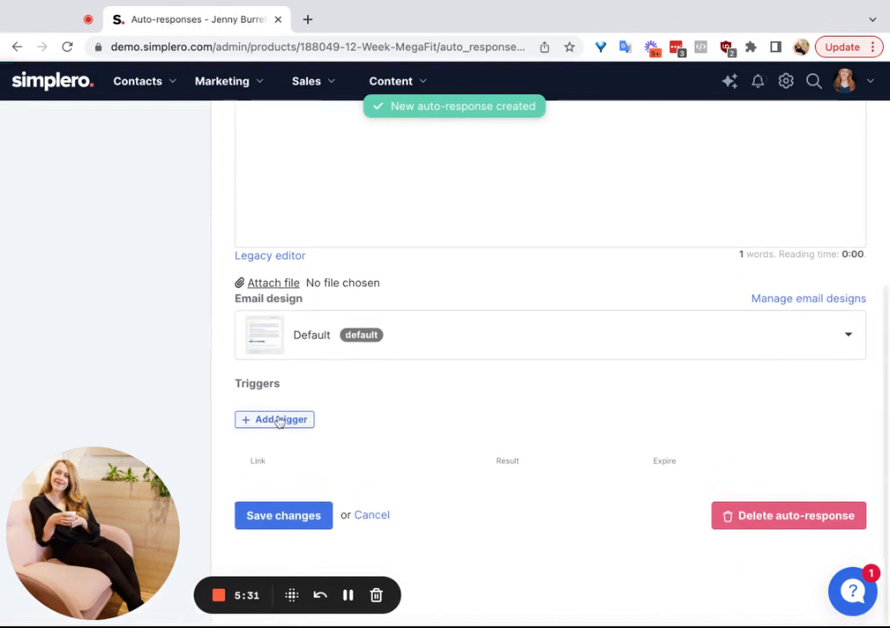
scroll(382, 349, "up", 7)
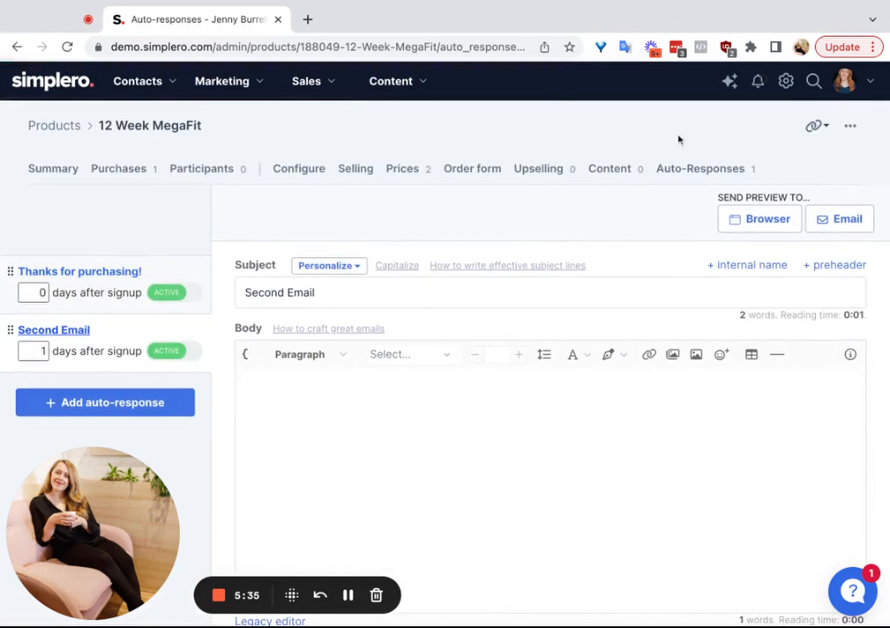
Step: Return to the 12 Week MegaFit product's content settings and examine where triggers can be added
left_click(635, 170)
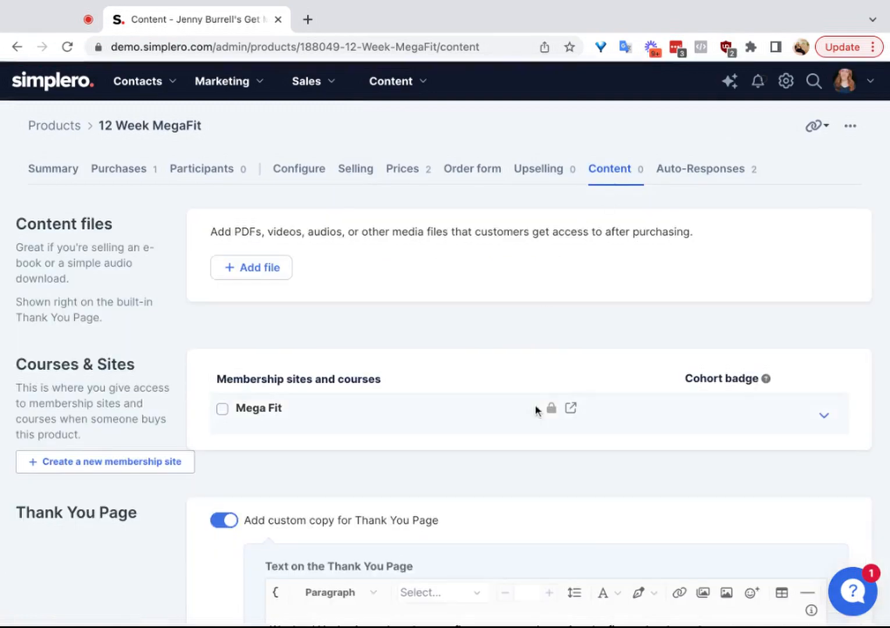
scroll(535, 410, "down", 10)
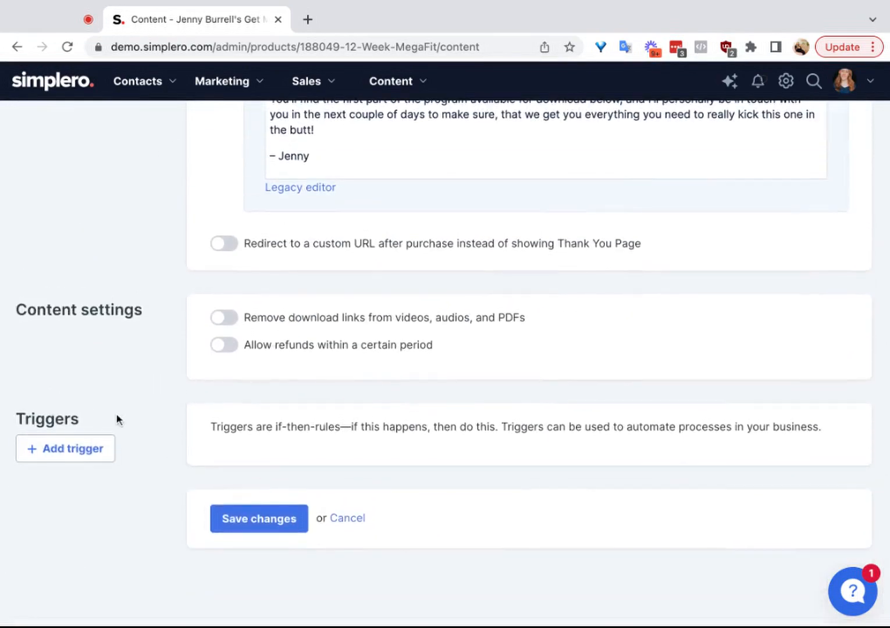
scroll(219, 368, "up", 10)
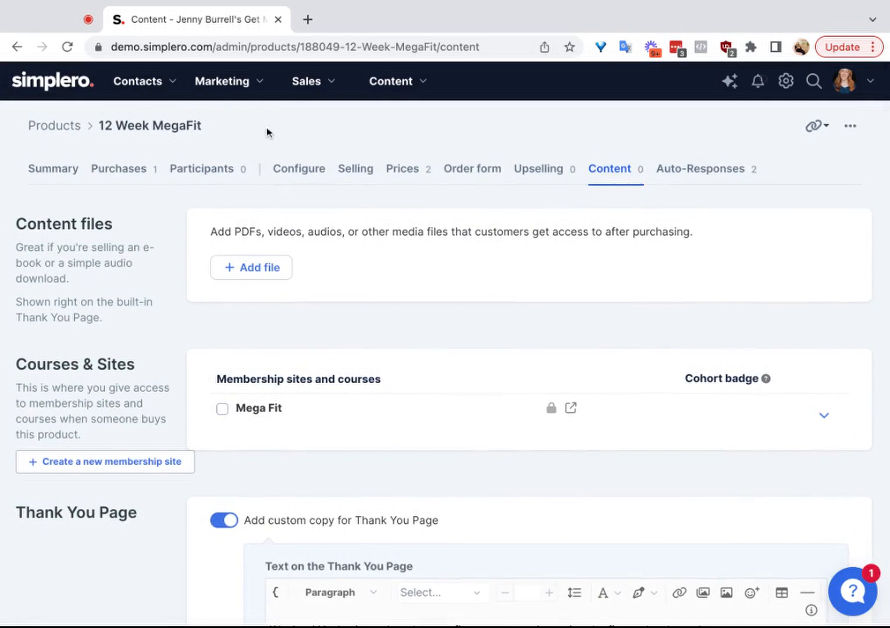
Step: Open the contact tags overview and check the option for adding a trigger to the Webinar 17 tag
left_click(243, 91)
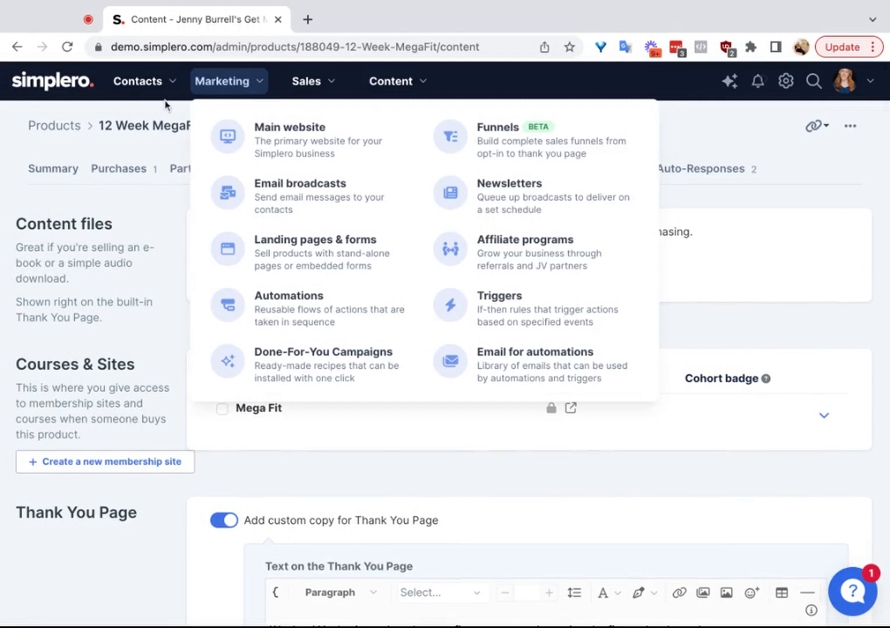
left_click(148, 81)
left_click(423, 191)
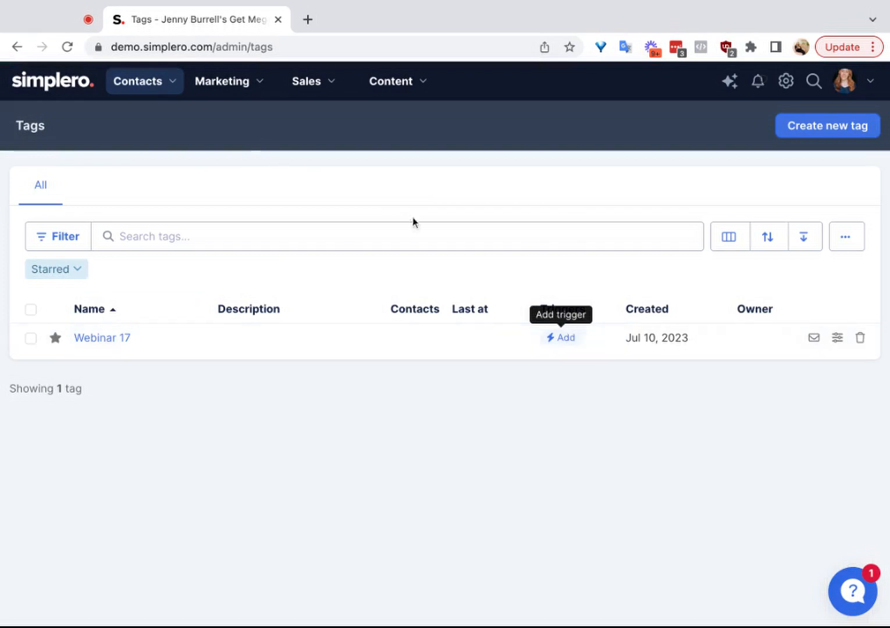
Step: Open the settings of the Module 1 worksheet and examine its Triggers section
left_click(242, 83)
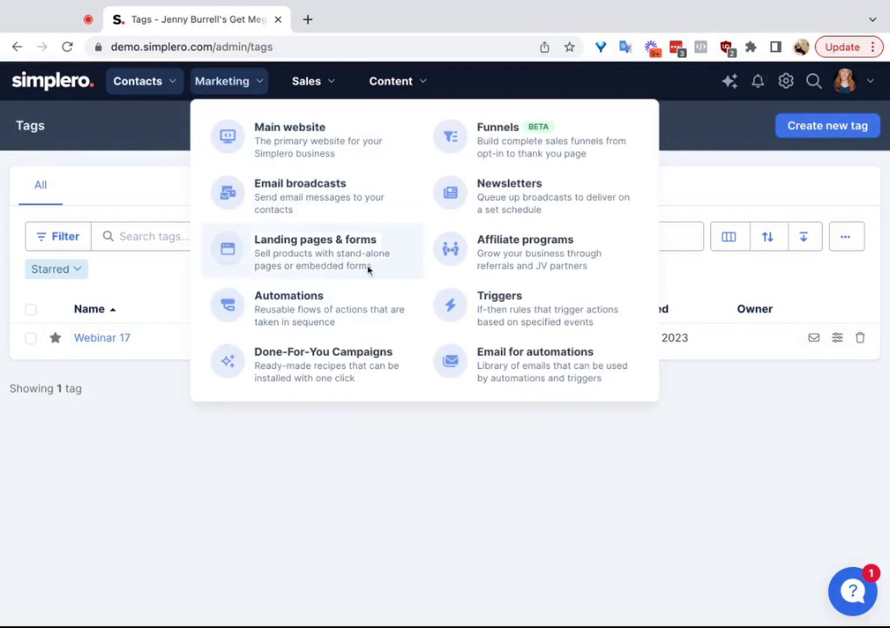
left_click(392, 82)
left_click(670, 182)
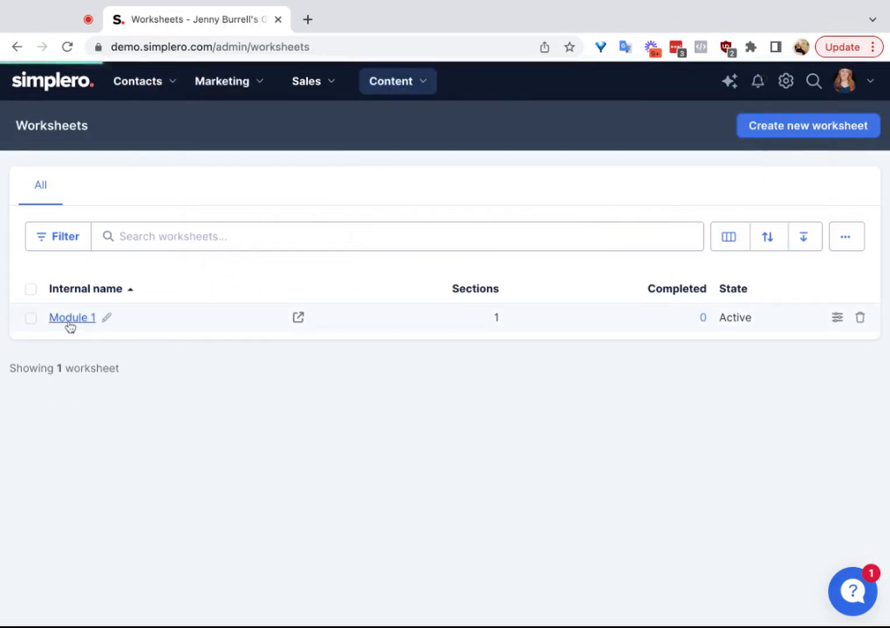
left_click(70, 320)
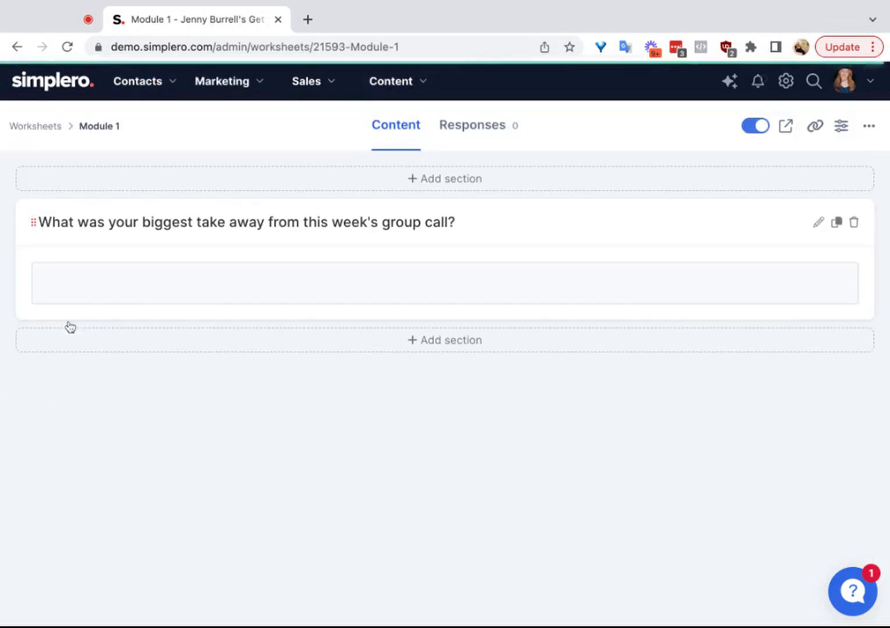
left_click(839, 134)
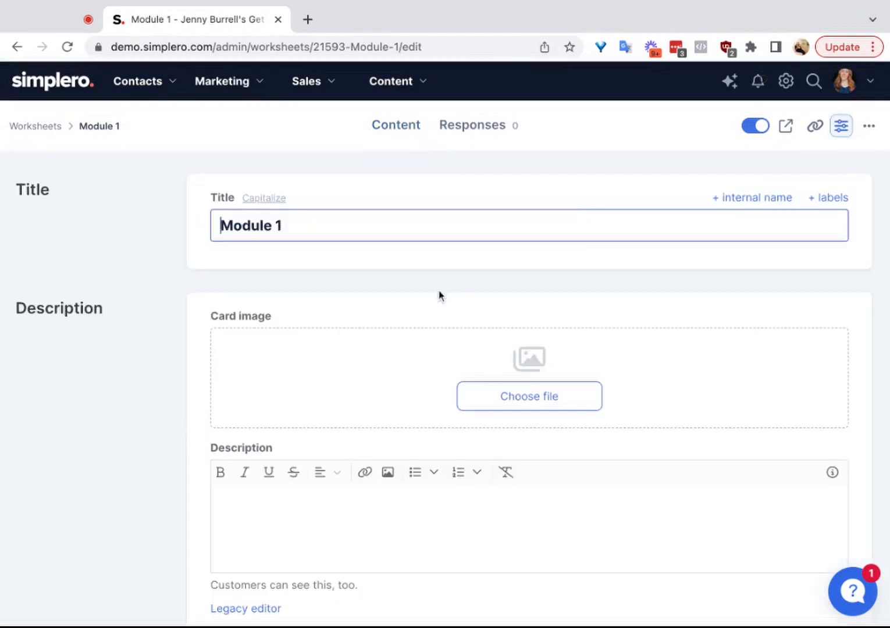
scroll(439, 294, "down", 10)
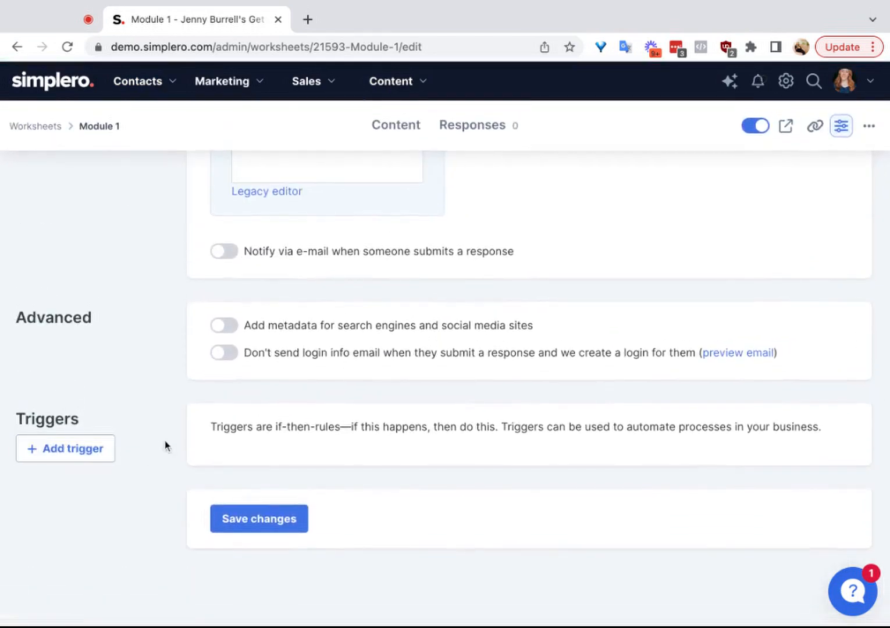
scroll(167, 446, "up", 12)
Step: Open the 3 month payment plan price of the 12 Week MegaFit product and examine its Triggers section
mouse_move(326, 86)
left_click(349, 144)
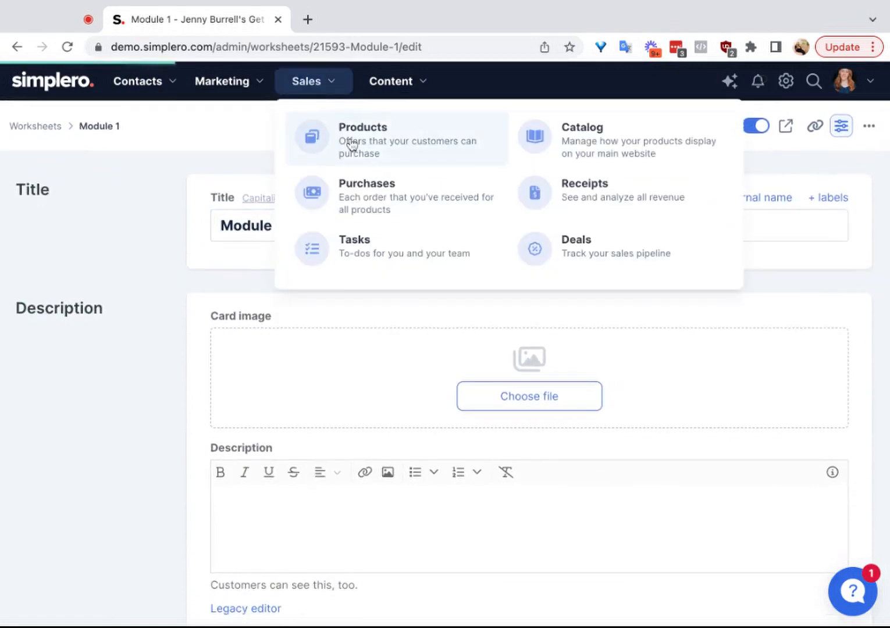
left_click(167, 340)
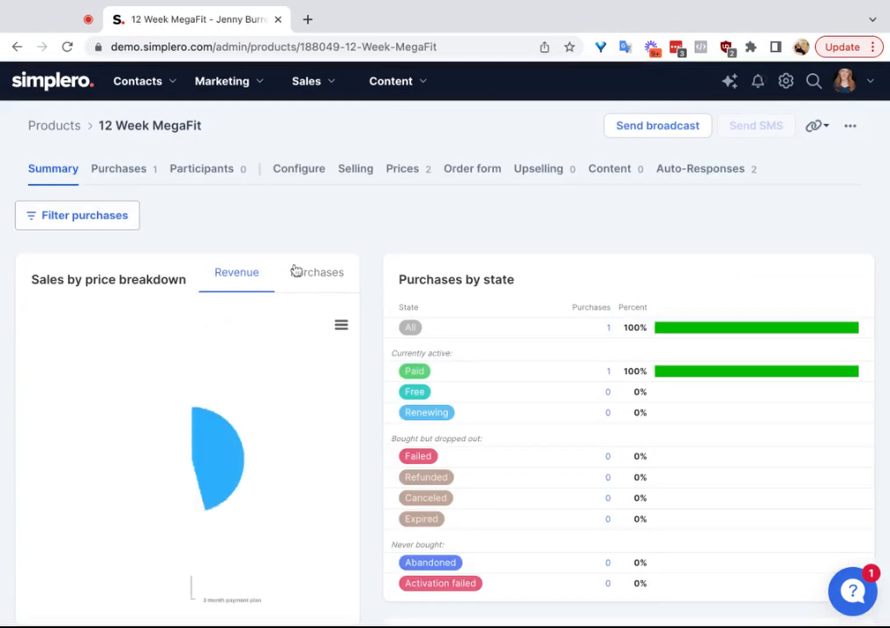
left_click(411, 172)
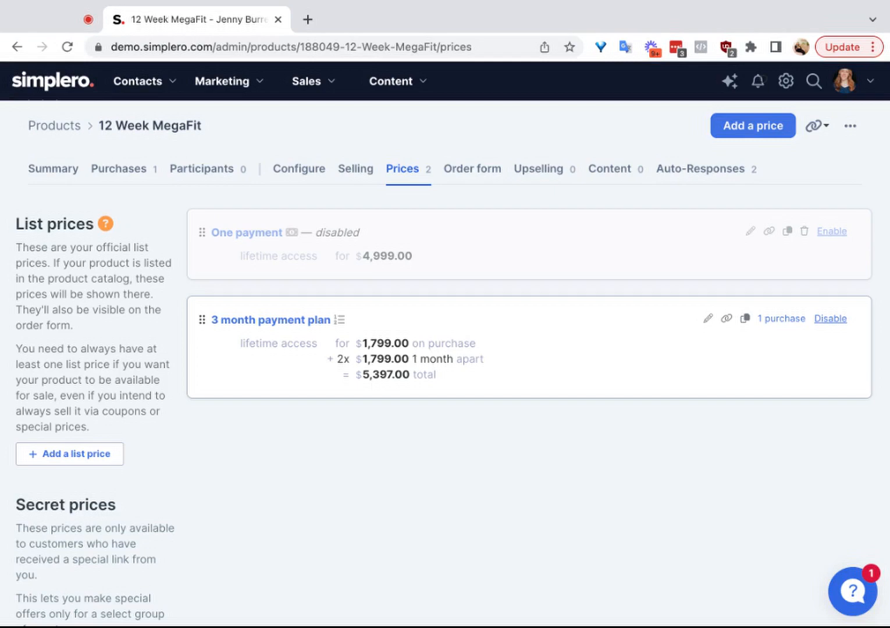
left_click(294, 321)
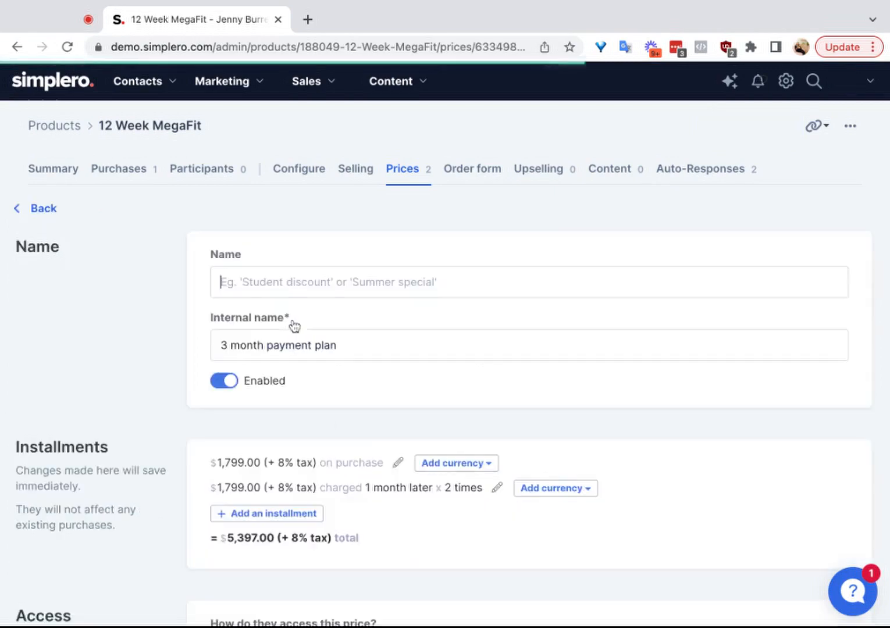
scroll(308, 370, "down", 5)
scroll(309, 372, "down", 7)
scroll(294, 324, "up", 5)
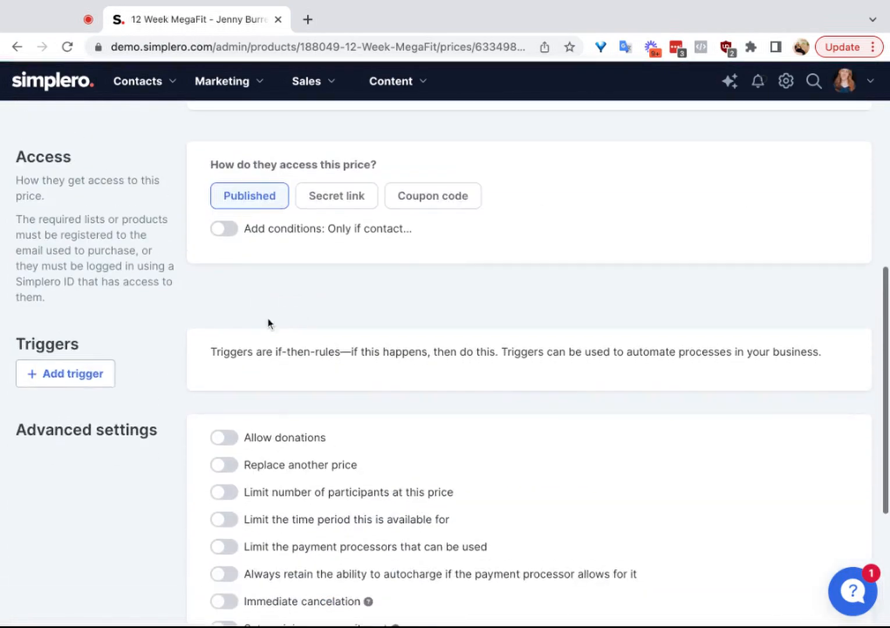
scroll(407, 359, "up", 8)
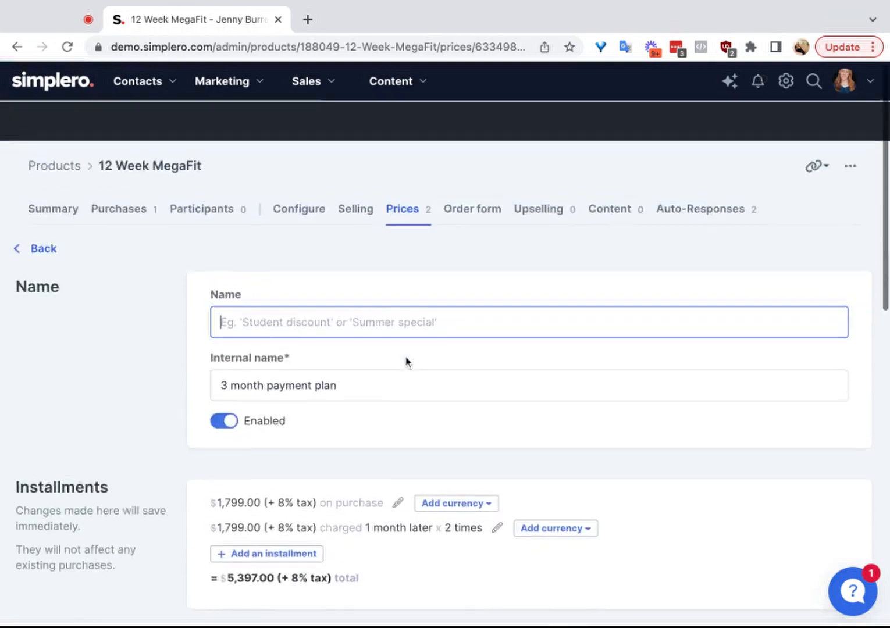
Step: Open The Mindset lesson in the Advanced course of the Mega Fit site and examine its Triggers section
left_click(391, 81)
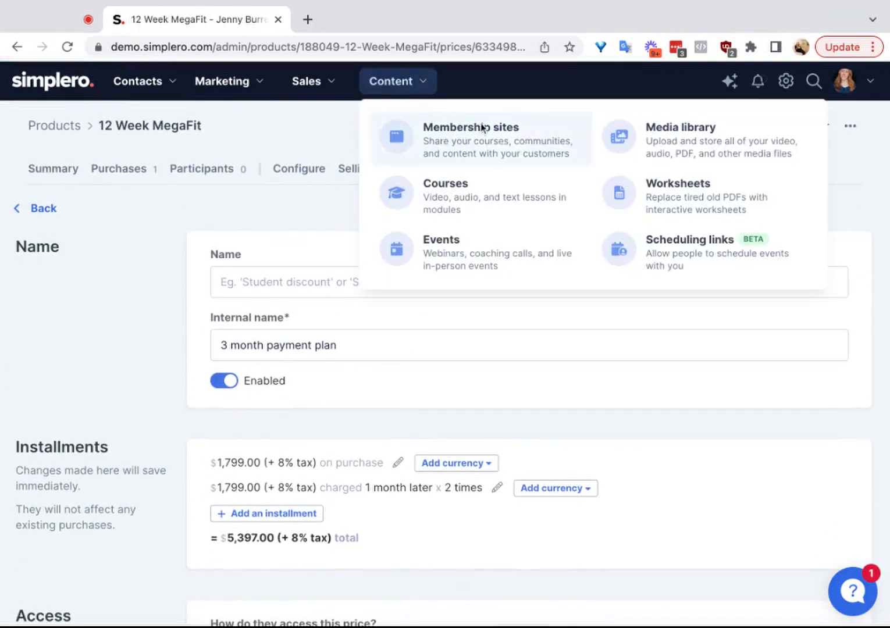
left_click(481, 198)
left_click(128, 318)
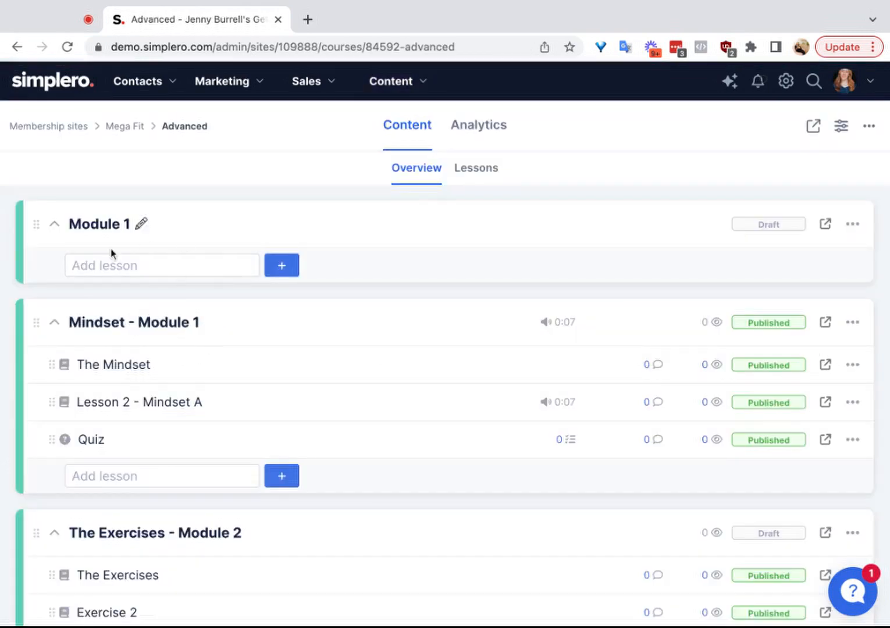
left_click(117, 366)
scroll(399, 411, "down", 10)
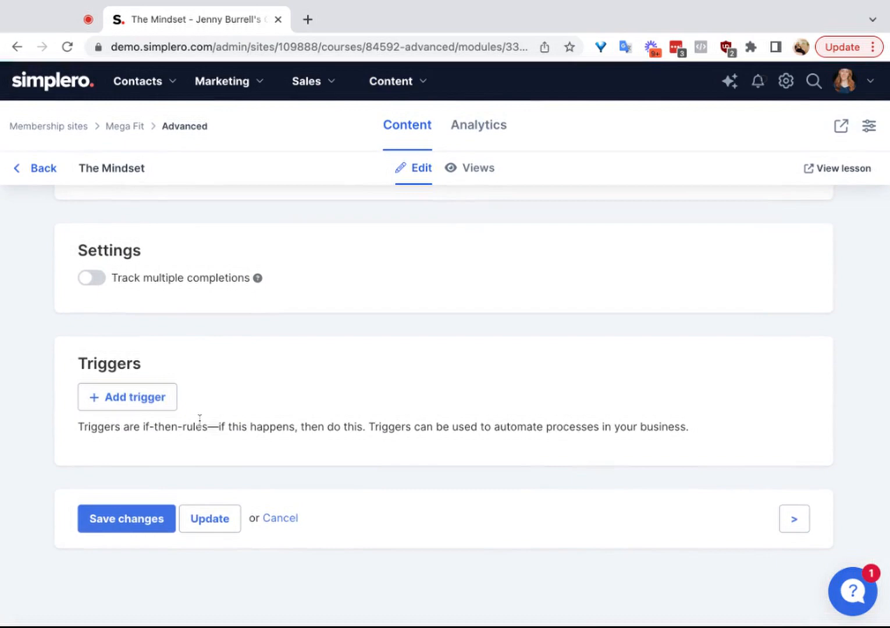
scroll(199, 419, "up", 10)
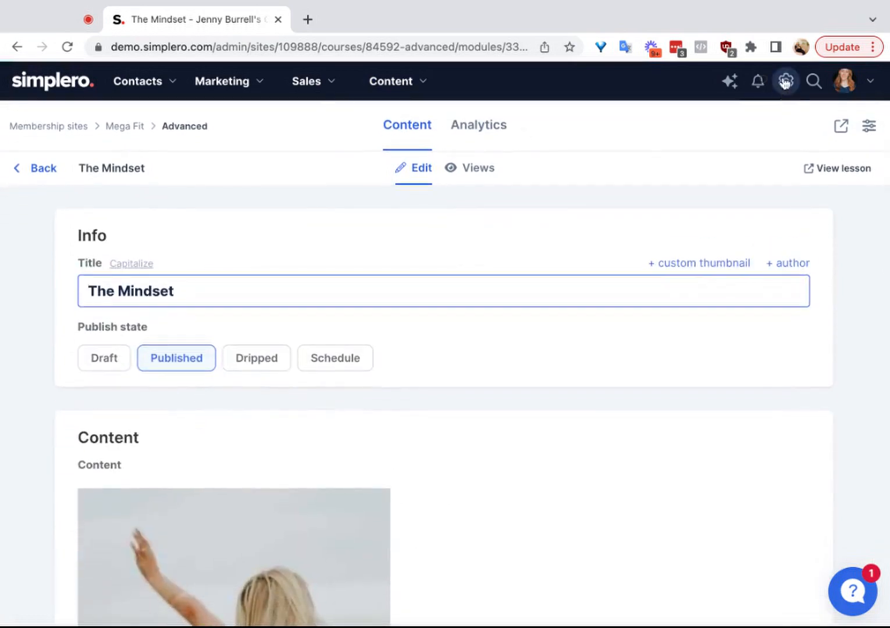
Step: Open the custom fields settings for contacts
left_click(784, 82)
left_click(695, 318)
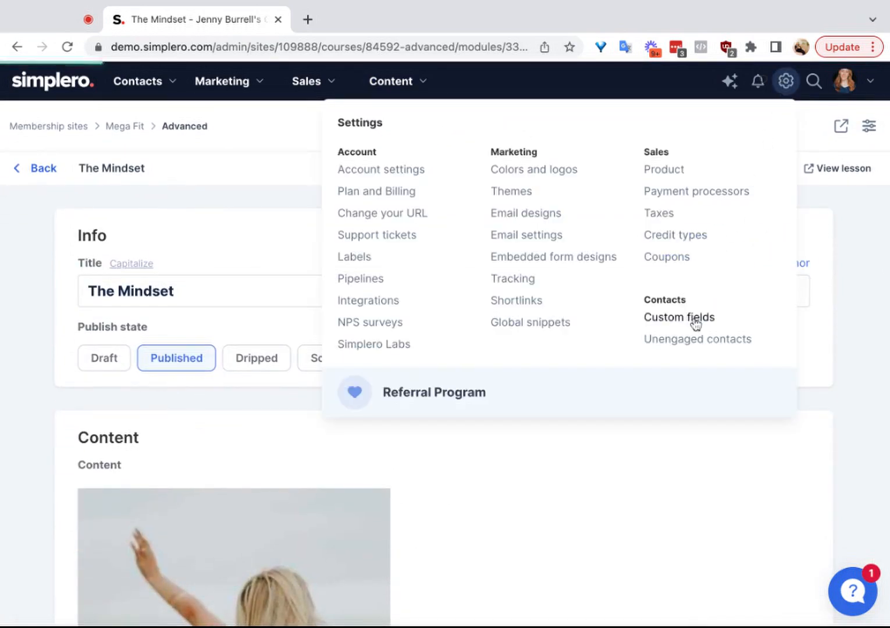